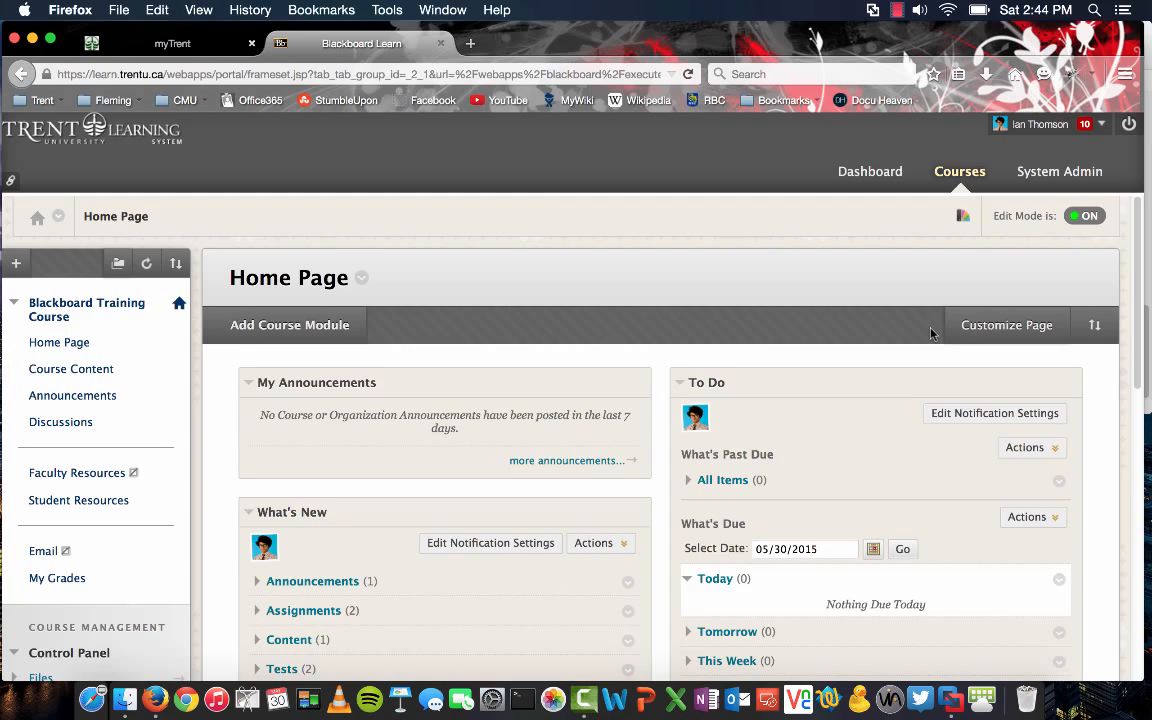
{"action": "scroll", "coordinate": [930, 333], "scroll_direction": "down", "scroll_amount": 3}
{"action": "scroll", "coordinate": [930, 333], "scroll_direction": "down", "scroll_amount": 4}
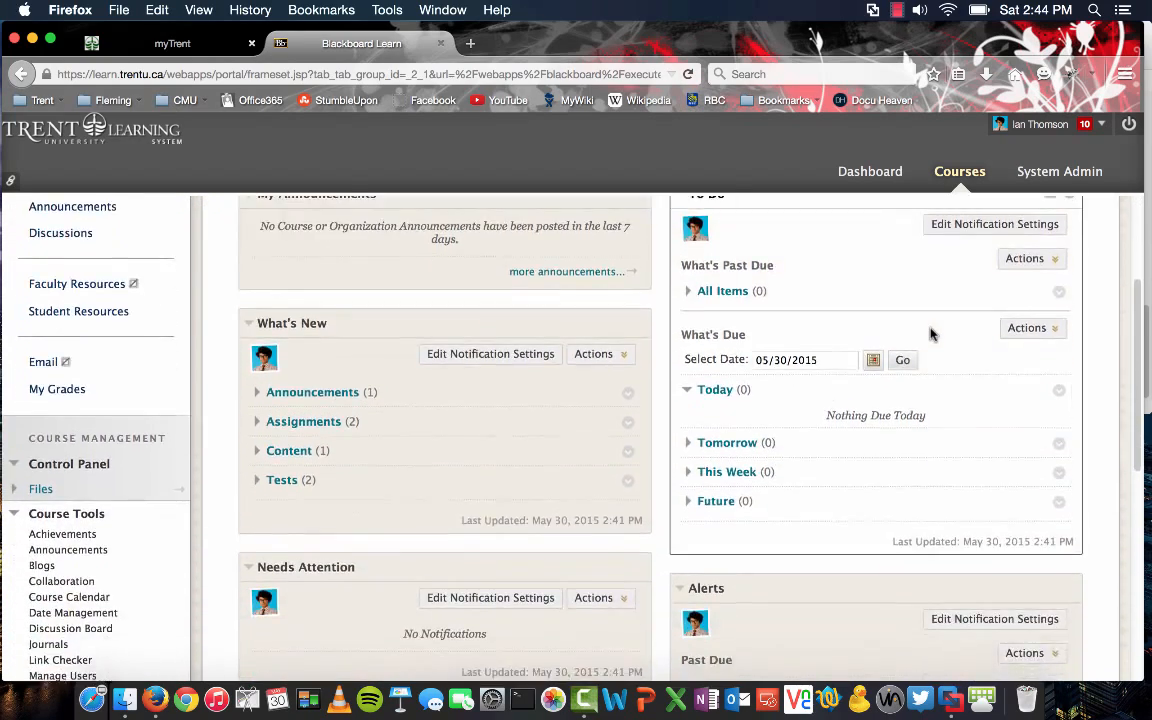
{"action": "scroll", "coordinate": [930, 333], "scroll_direction": "up", "scroll_amount": 6}
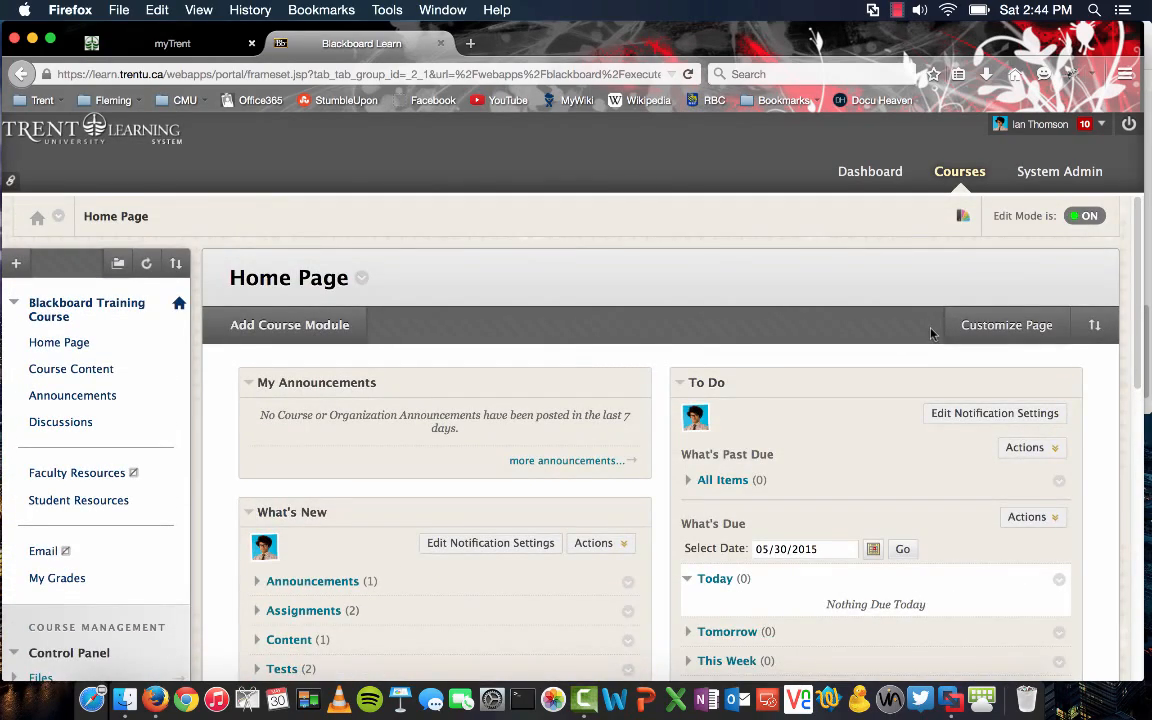
{"action": "scroll", "coordinate": [930, 333], "scroll_direction": "down", "scroll_amount": 1}
{"action": "scroll", "coordinate": [930, 333], "scroll_direction": "up", "scroll_amount": 1}
{"action": "scroll", "coordinate": [113, 553], "scroll_direction": "down", "scroll_amount": 3}
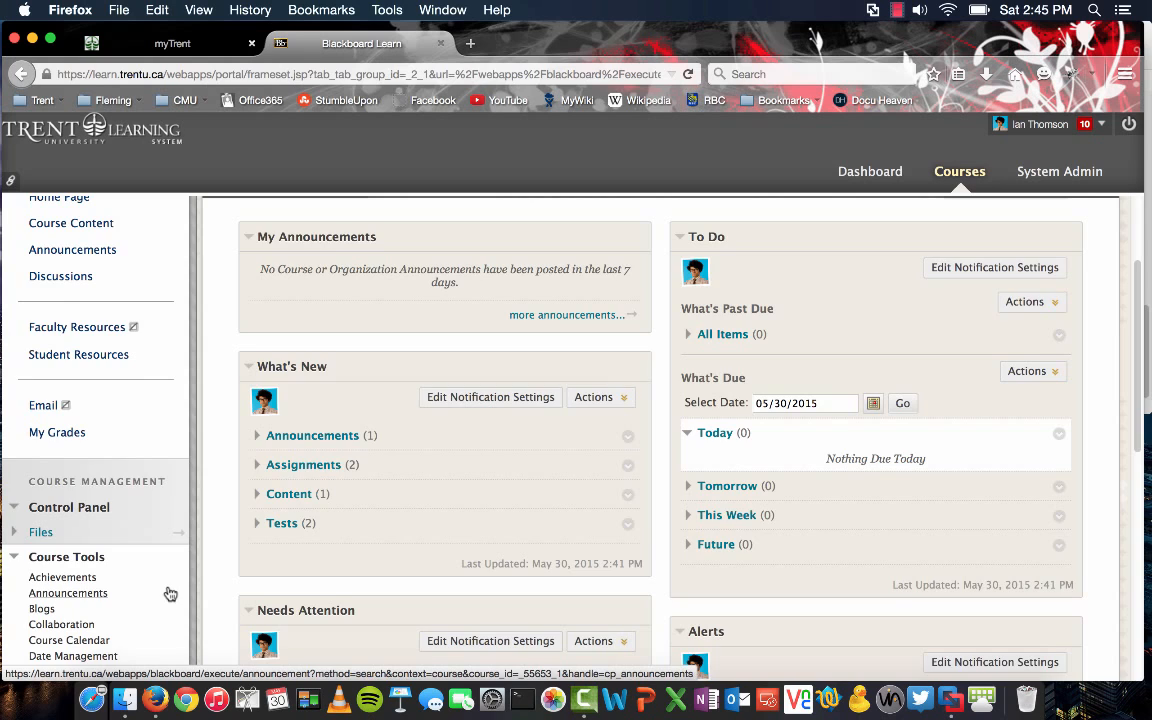
{"action": "scroll", "coordinate": [170, 594], "scroll_direction": "up", "scroll_amount": 3}
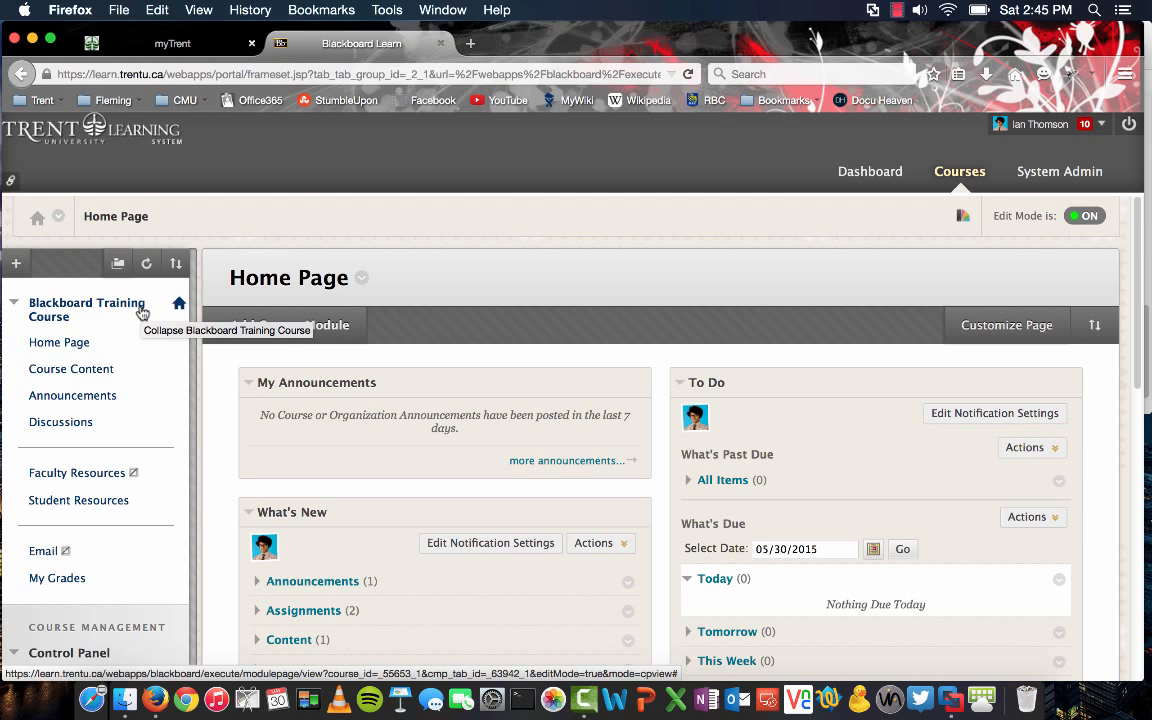
Step: Open the Blogs tool of the Blackboard Training Course and start creating a new blog
{"action": "scroll", "coordinate": [141, 313], "scroll_direction": "down", "scroll_amount": 5}
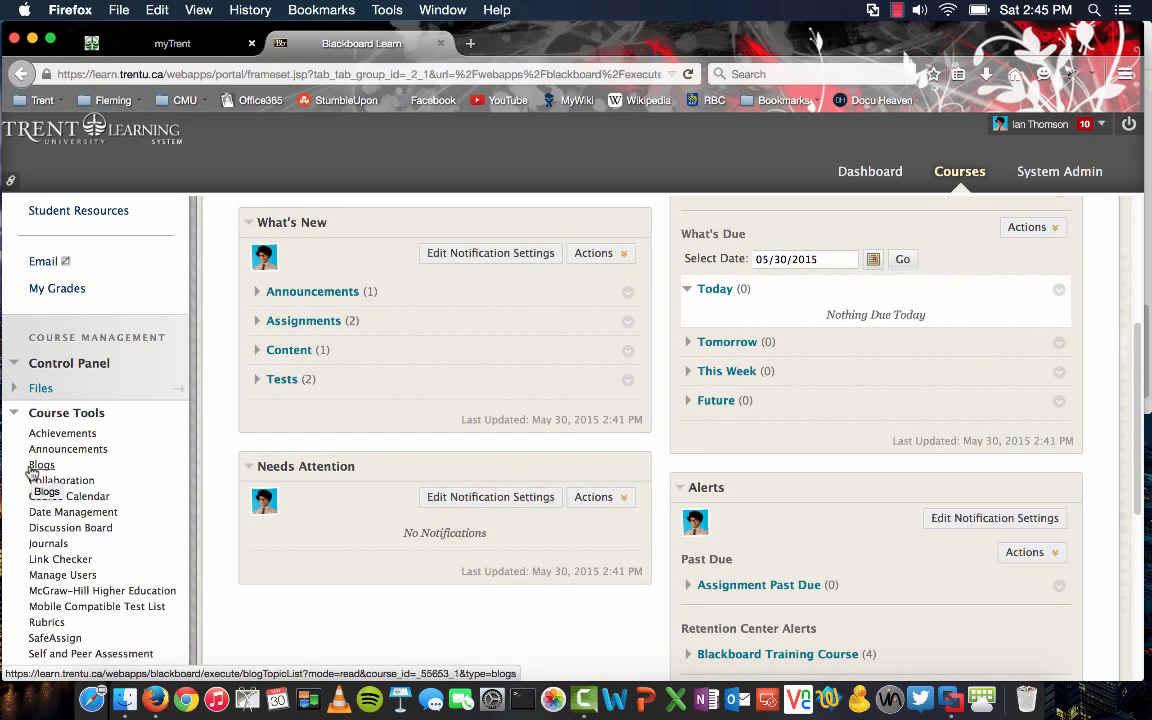
{"action": "left_click", "coordinate": [38, 466]}
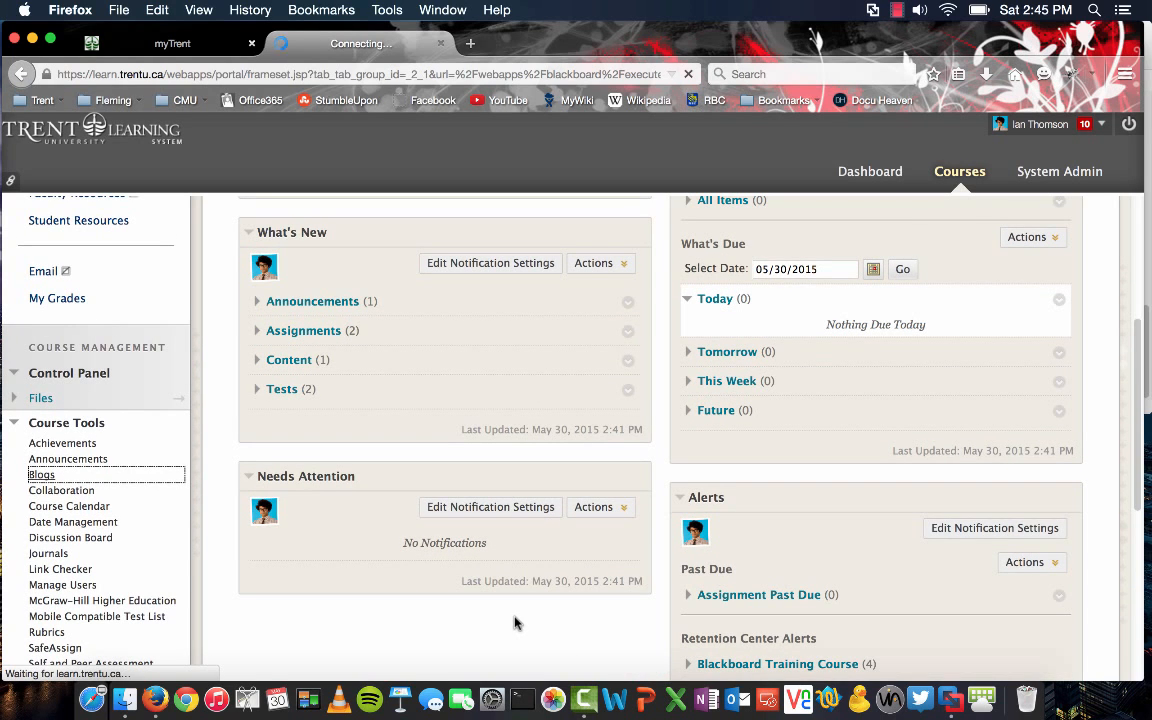
{"action": "scroll", "coordinate": [515, 623], "scroll_direction": "down", "scroll_amount": 3}
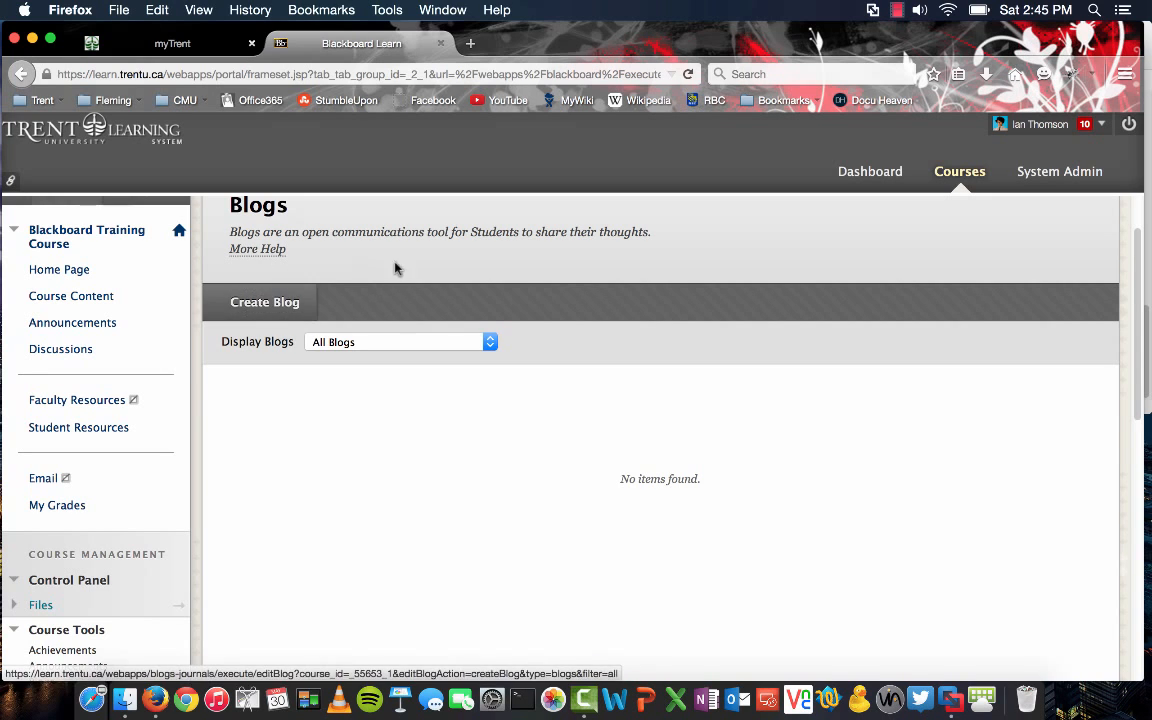
{"action": "left_click", "coordinate": [265, 303]}
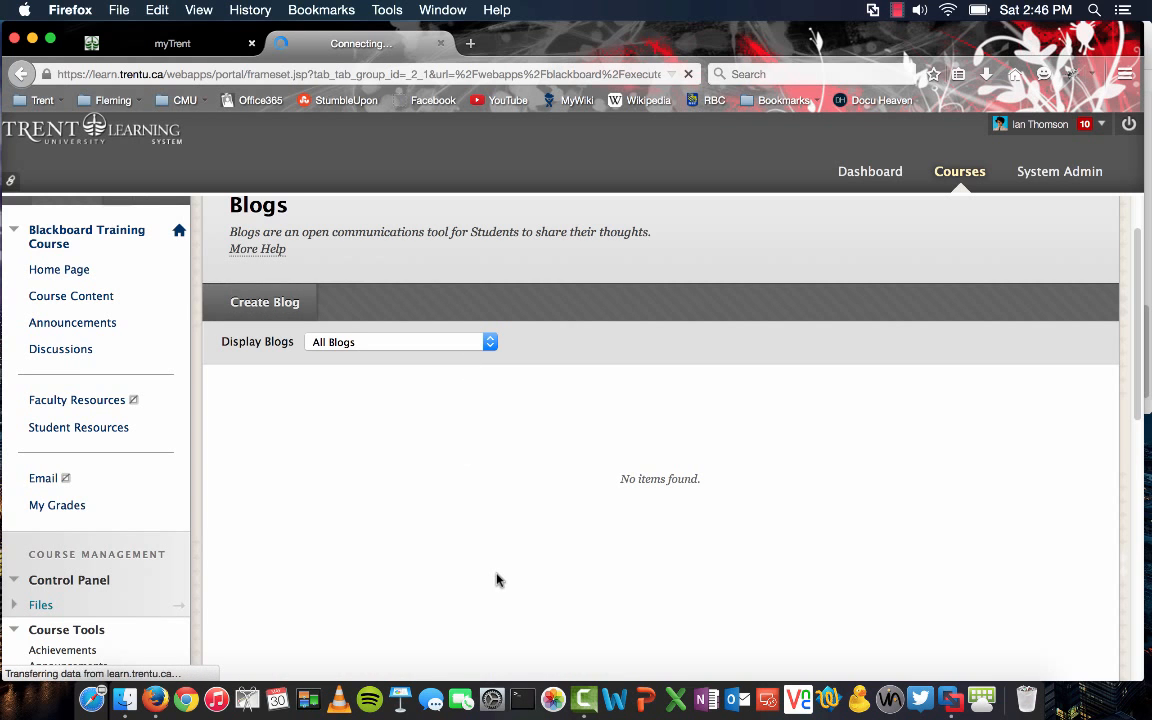
Step: Name the new blog "Portfolio Assignment"
{"action": "scroll", "coordinate": [497, 579], "scroll_direction": "down", "scroll_amount": 3}
{"action": "scroll", "coordinate": [497, 579], "scroll_direction": "down", "scroll_amount": 2}
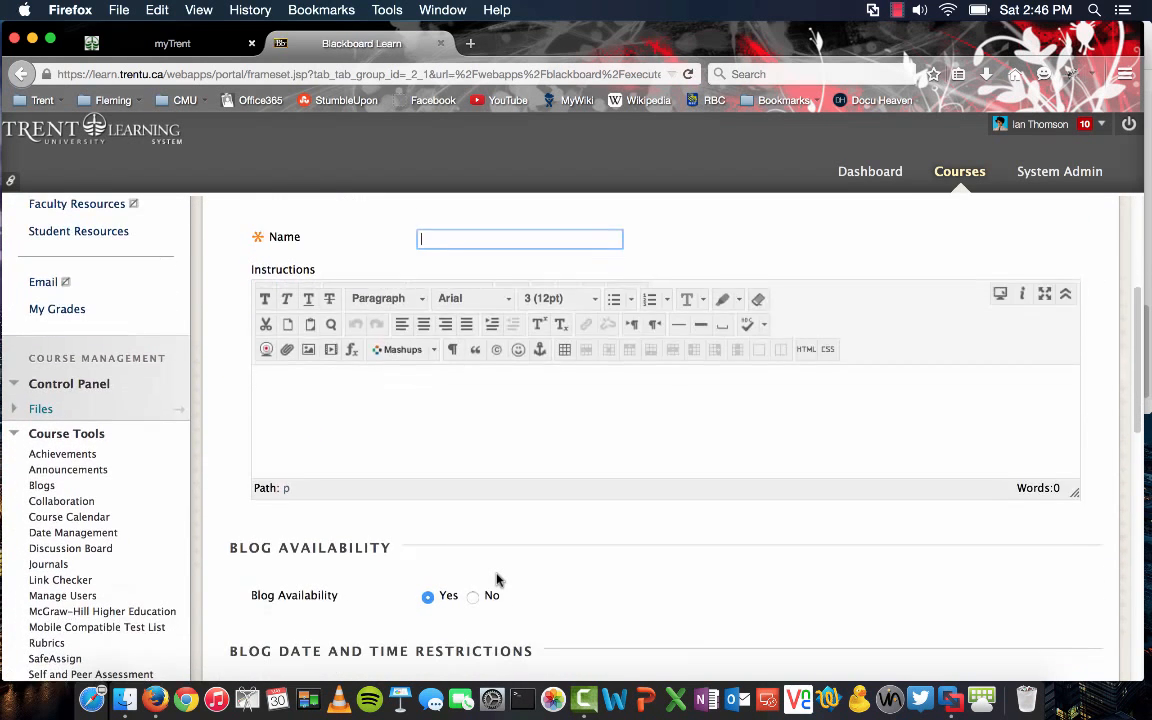
{"action": "scroll", "coordinate": [497, 579], "scroll_direction": "up", "scroll_amount": 4}
{"action": "scroll", "coordinate": [497, 579], "scroll_direction": "down", "scroll_amount": 2}
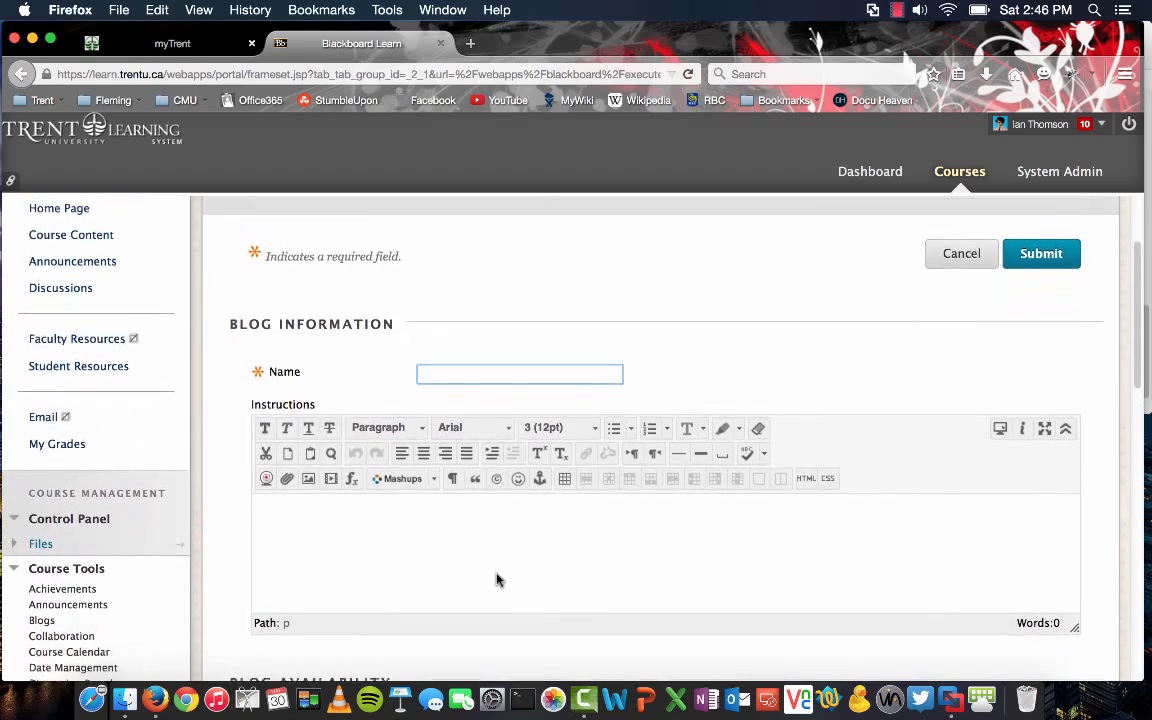
{"action": "scroll", "coordinate": [497, 579], "scroll_direction": "up", "scroll_amount": 2}
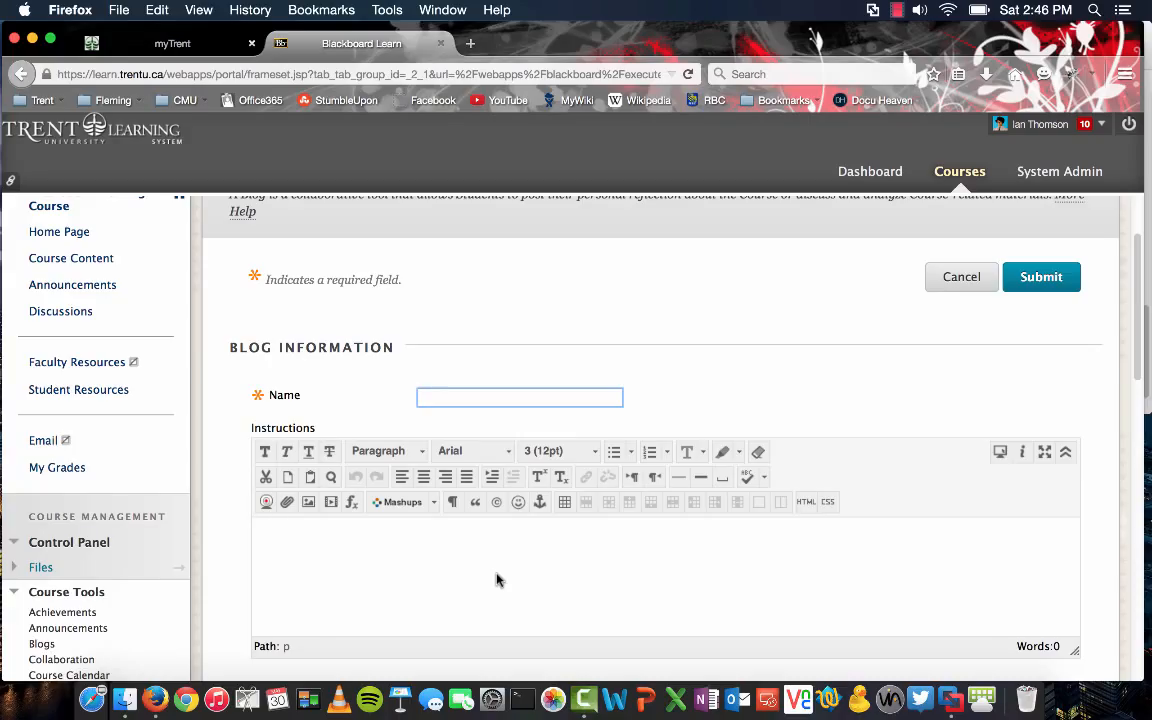
{"action": "type", "text": "Por"}
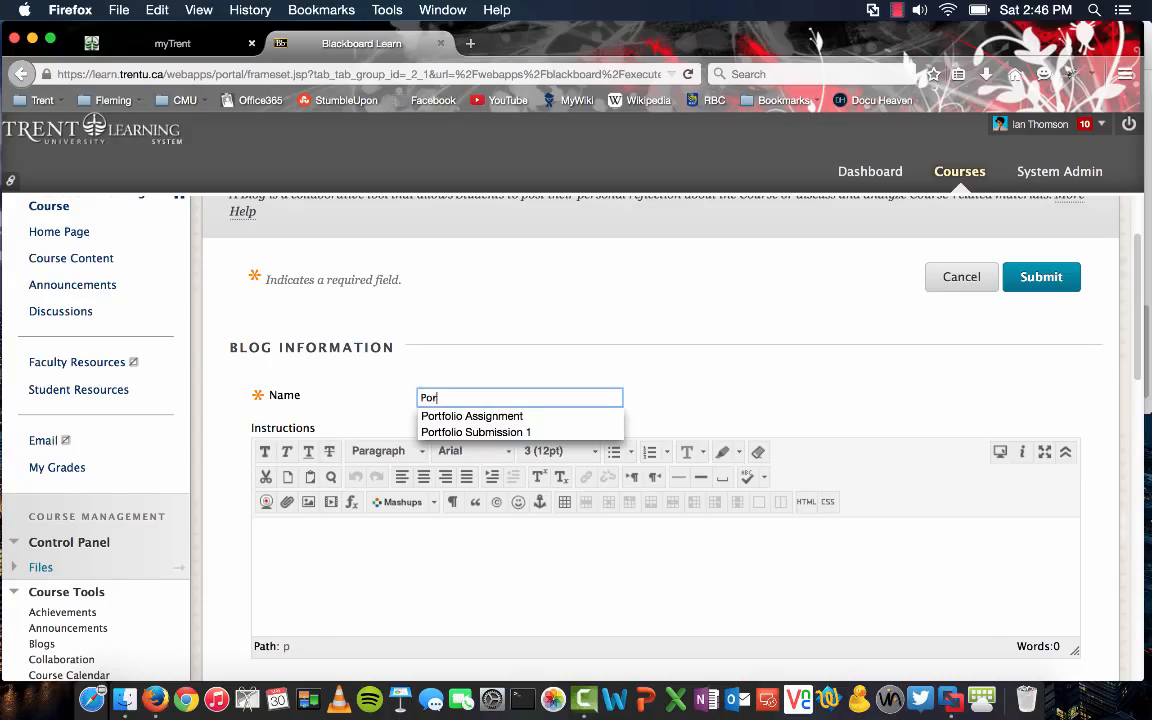
{"action": "type", "text": "tfolio Assignment"}
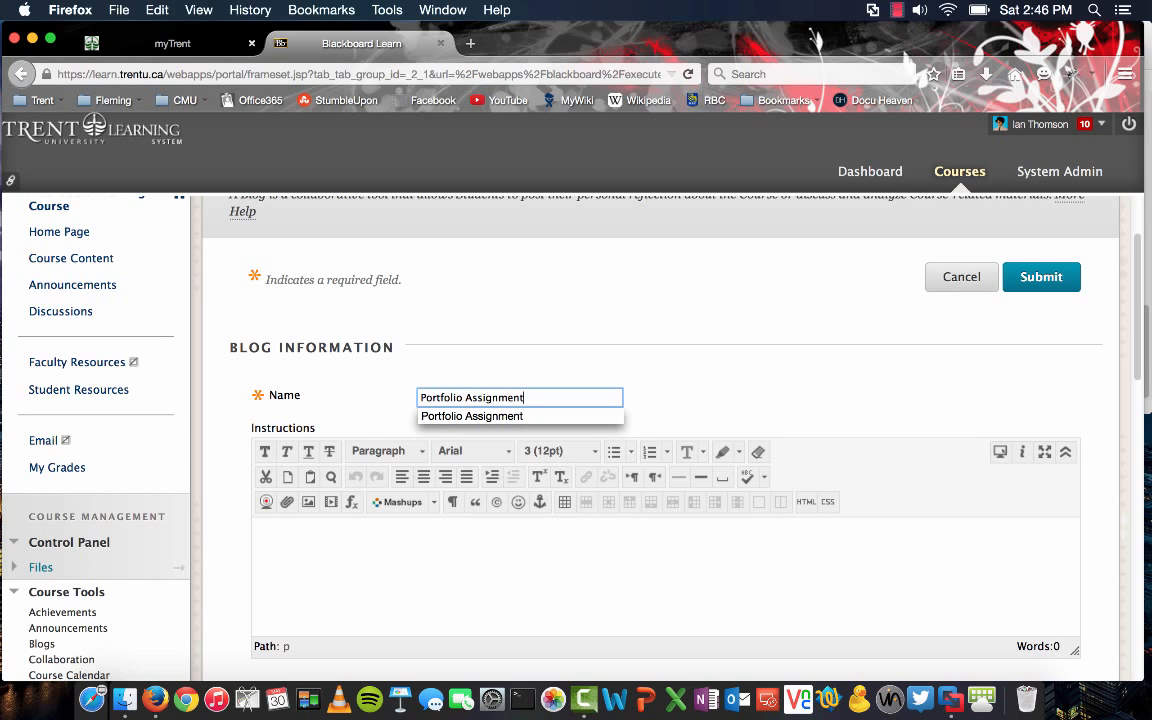
Step: Leave the instructions empty and disallow anonymous comments in the blog participation settings
{"action": "left_click", "coordinate": [571, 597]}
{"action": "scroll", "coordinate": [572, 597], "scroll_direction": "down", "scroll_amount": 2}
{"action": "scroll", "coordinate": [572, 597], "scroll_direction": "down", "scroll_amount": 3}
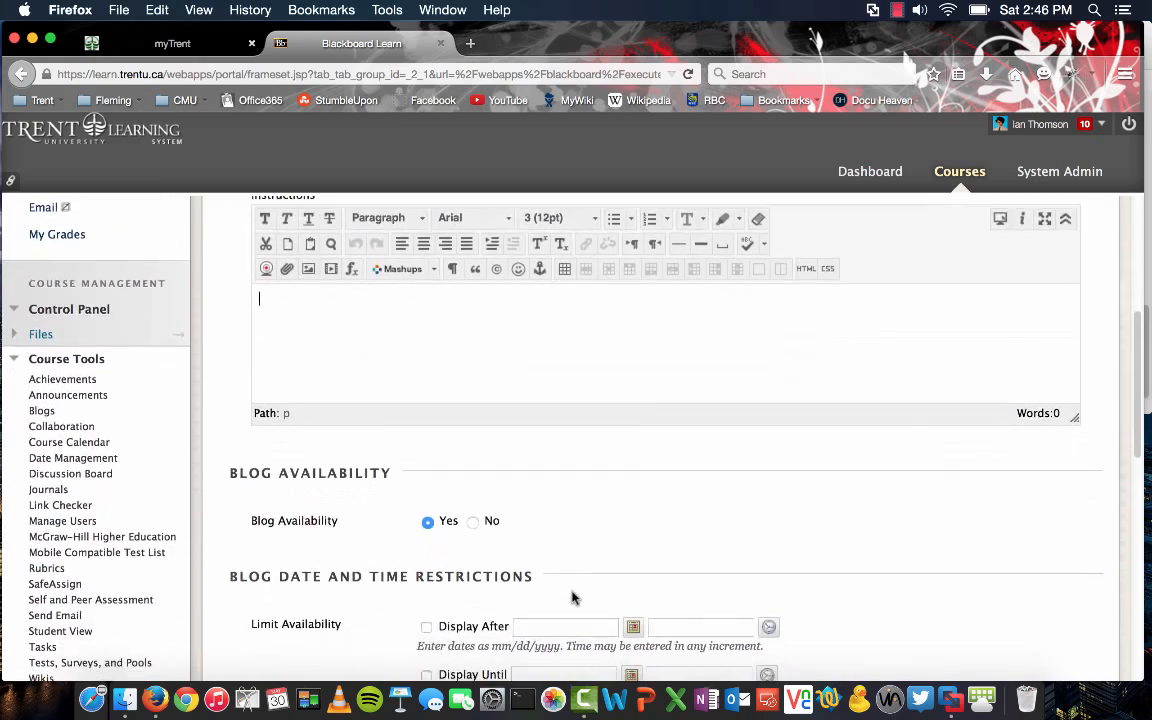
{"action": "scroll", "coordinate": [572, 597], "scroll_direction": "up", "scroll_amount": 2}
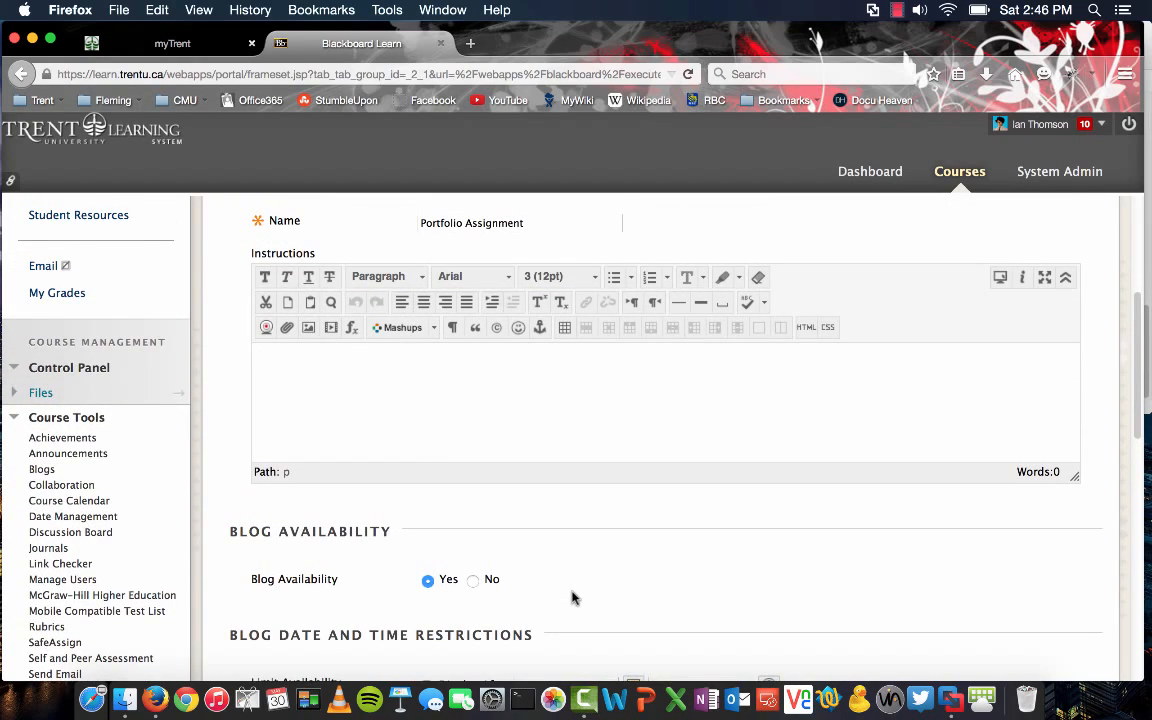
{"action": "scroll", "coordinate": [572, 597], "scroll_direction": "down", "scroll_amount": 2}
{"action": "scroll", "coordinate": [572, 597], "scroll_direction": "down", "scroll_amount": 2}
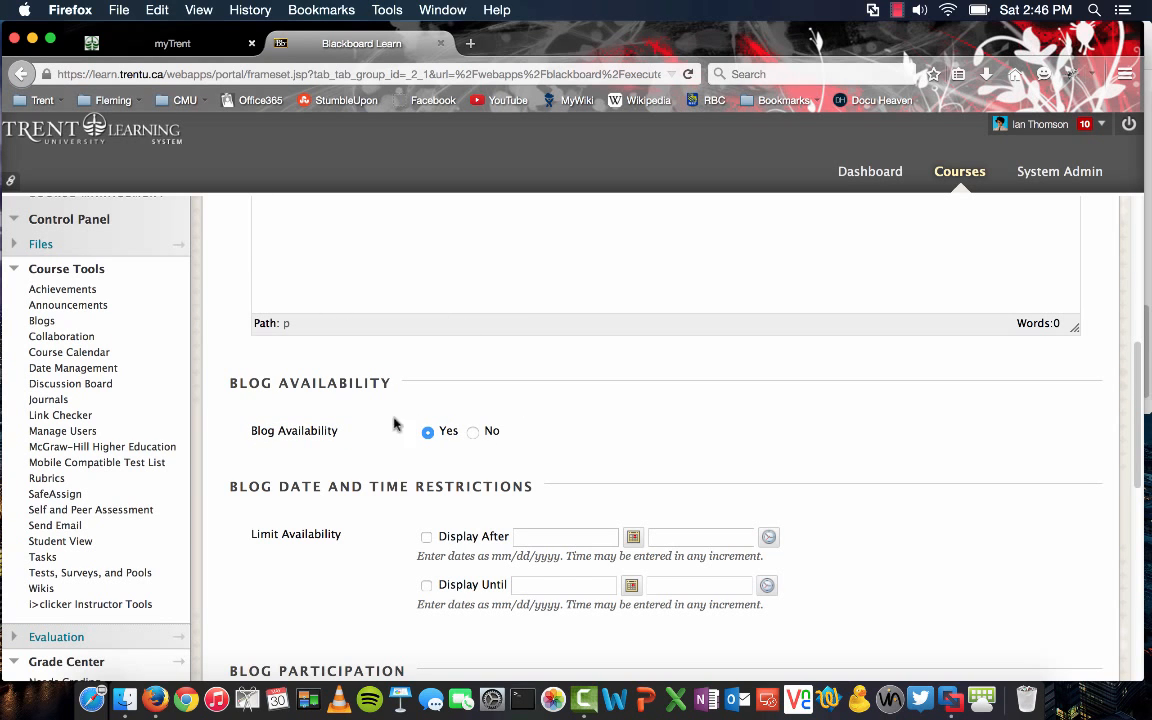
{"action": "scroll", "coordinate": [391, 411], "scroll_direction": "down", "scroll_amount": 4}
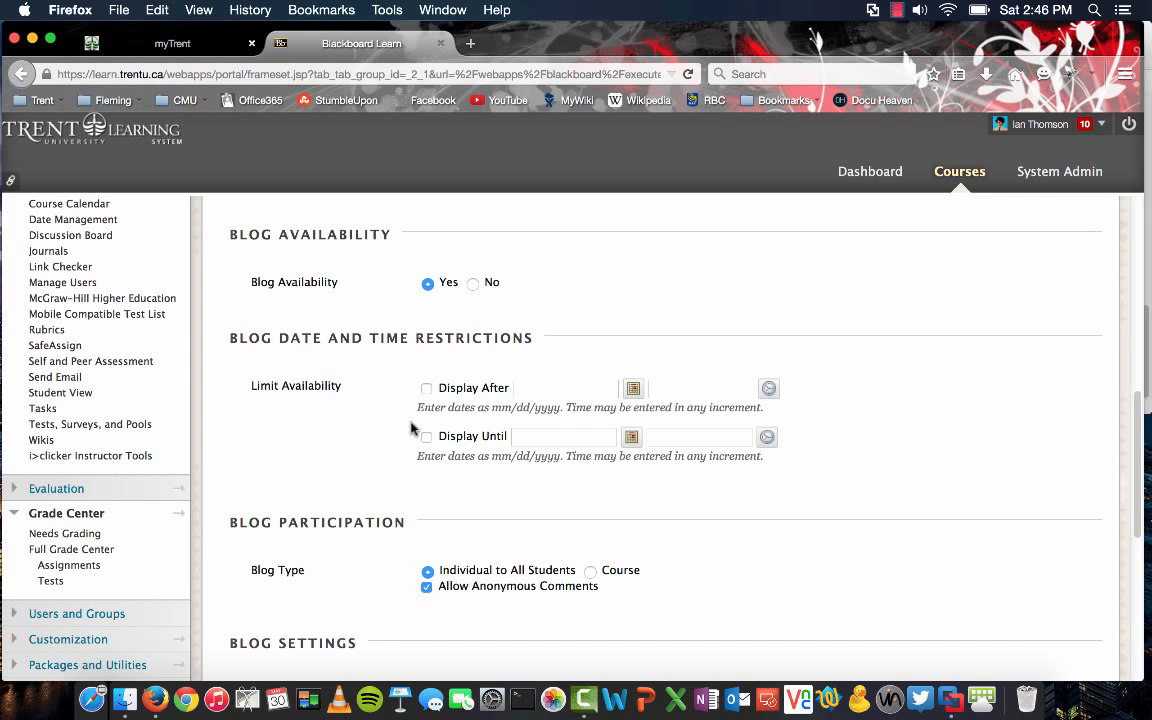
{"action": "scroll", "coordinate": [364, 496], "scroll_direction": "down", "scroll_amount": 5}
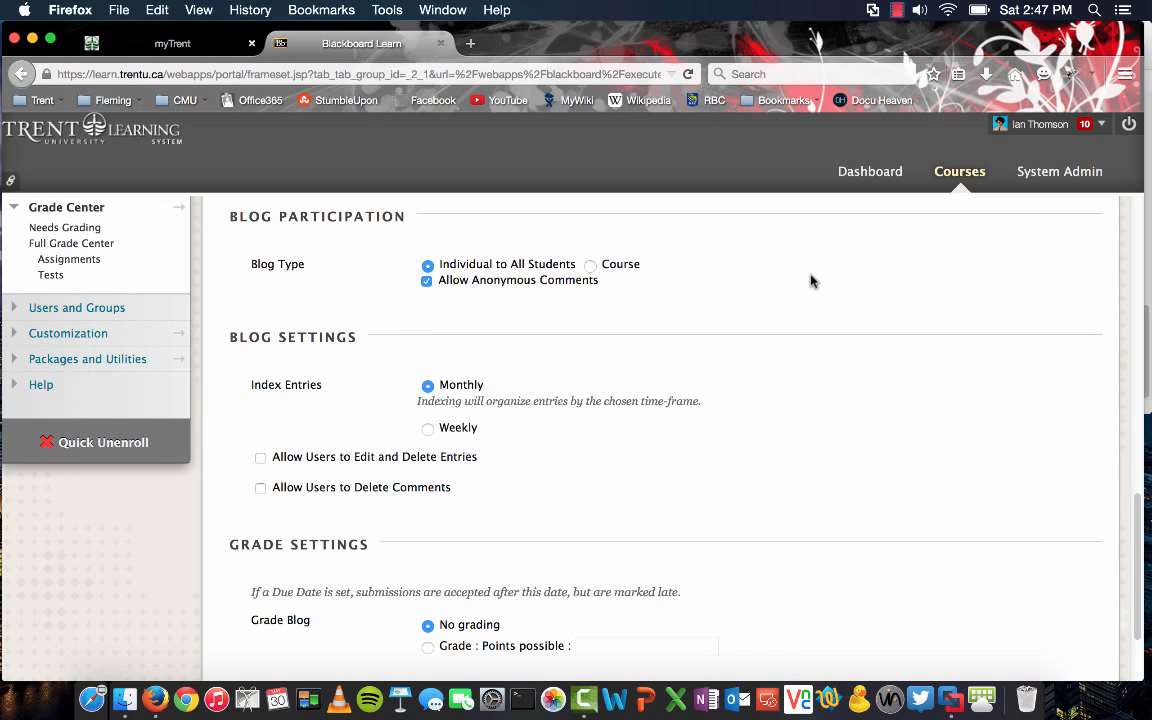
{"action": "scroll", "coordinate": [811, 281], "scroll_direction": "down", "scroll_amount": 2}
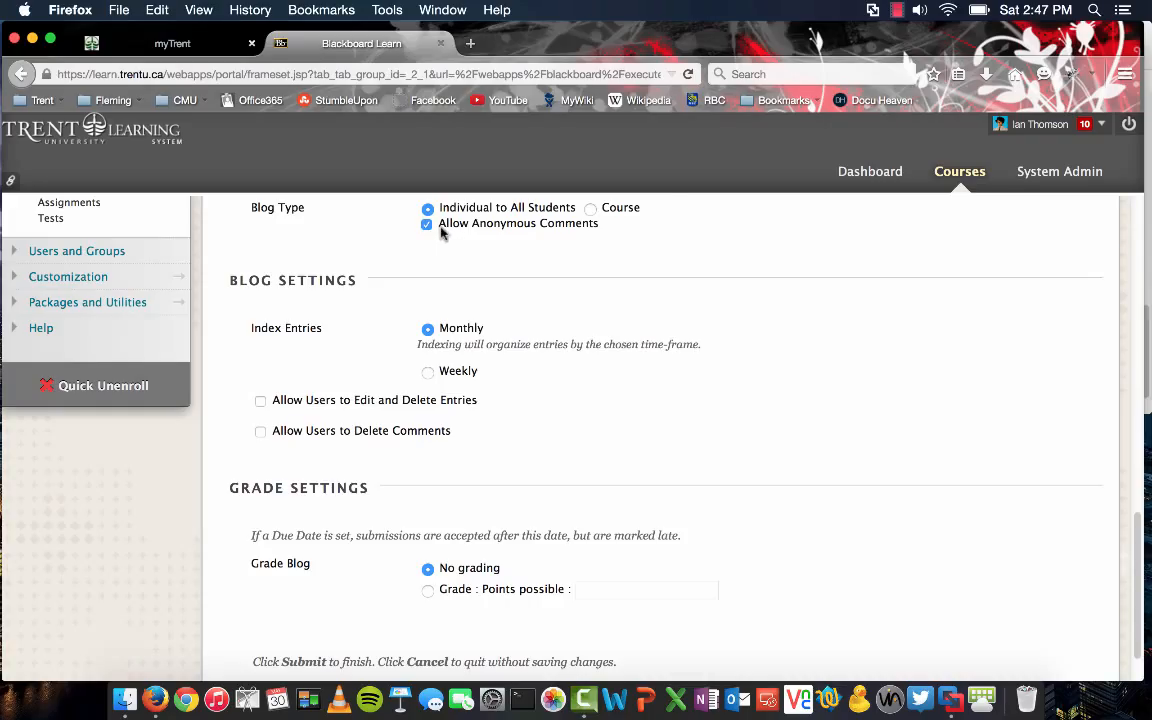
{"action": "left_click_drag", "start_coordinate": [452, 224], "coordinate": [586, 226]}
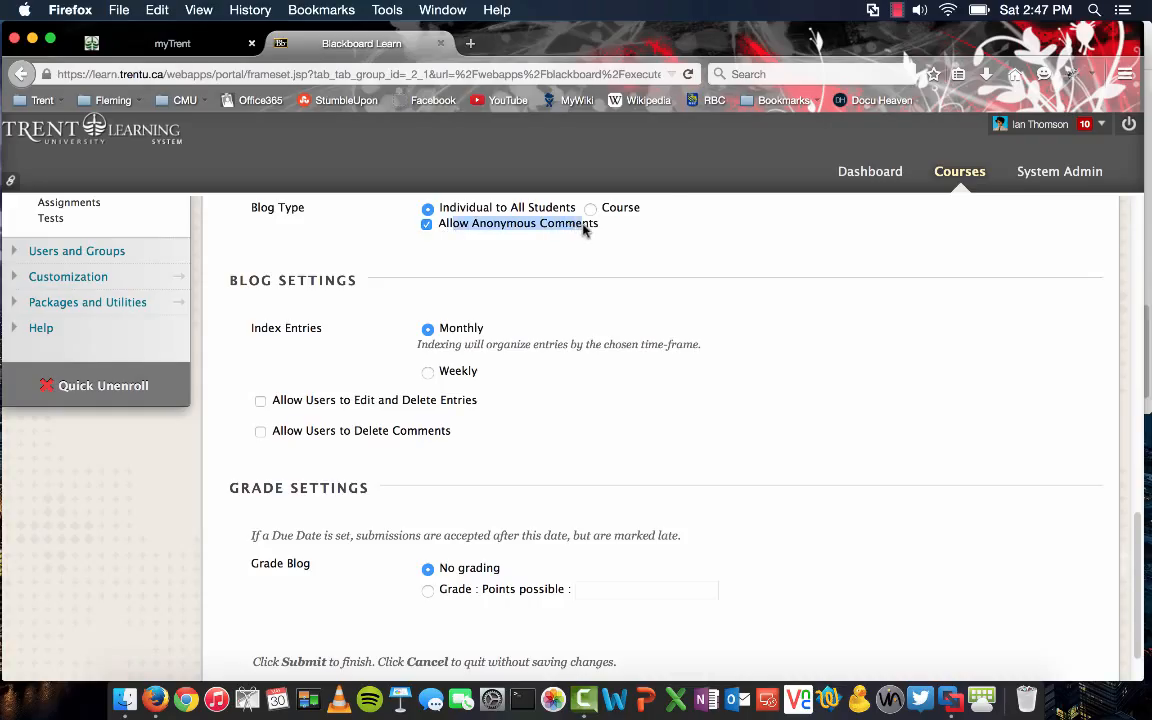
{"action": "left_click", "coordinate": [470, 224]}
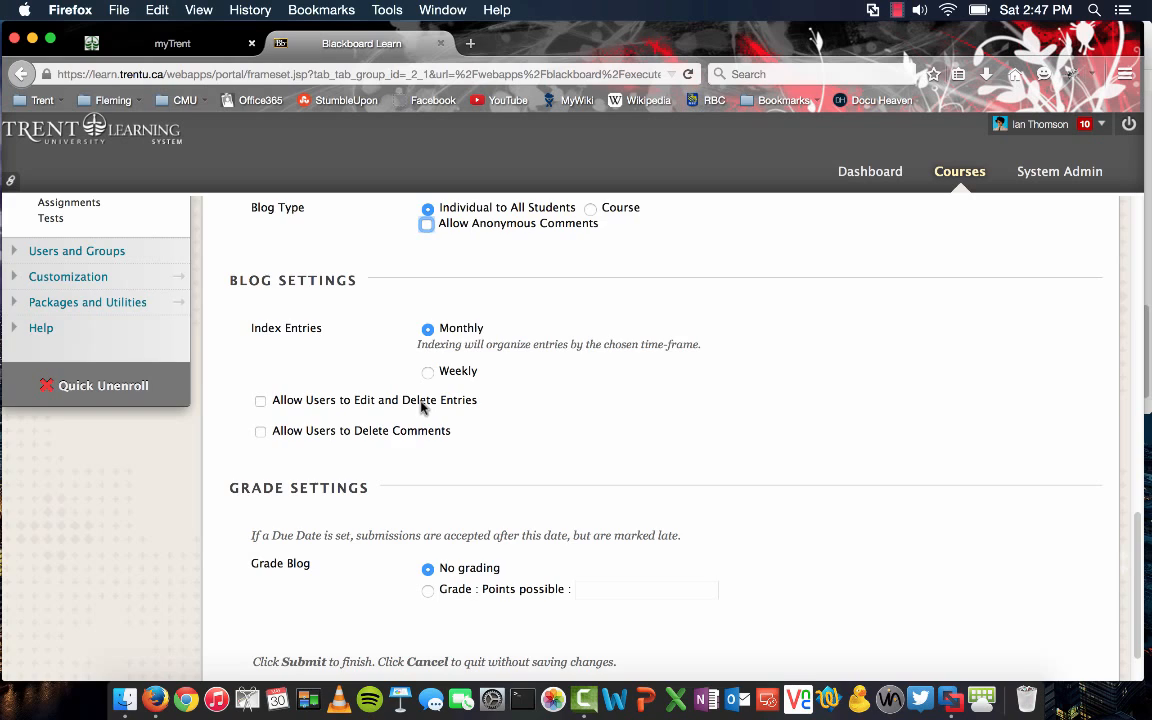
Step: Set the blog's entries to be indexed weekly in the blog settings
{"action": "scroll", "coordinate": [421, 405], "scroll_direction": "down", "scroll_amount": 2}
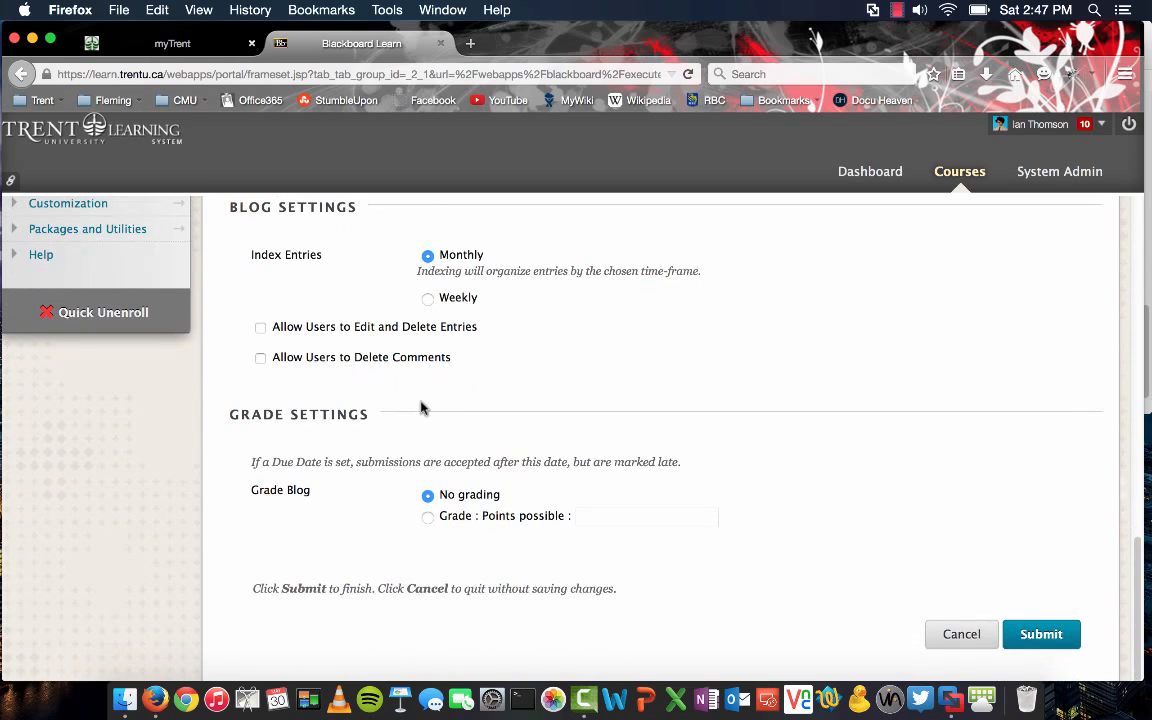
{"action": "left_click", "coordinate": [427, 299]}
{"action": "left_click", "coordinate": [422, 268]}
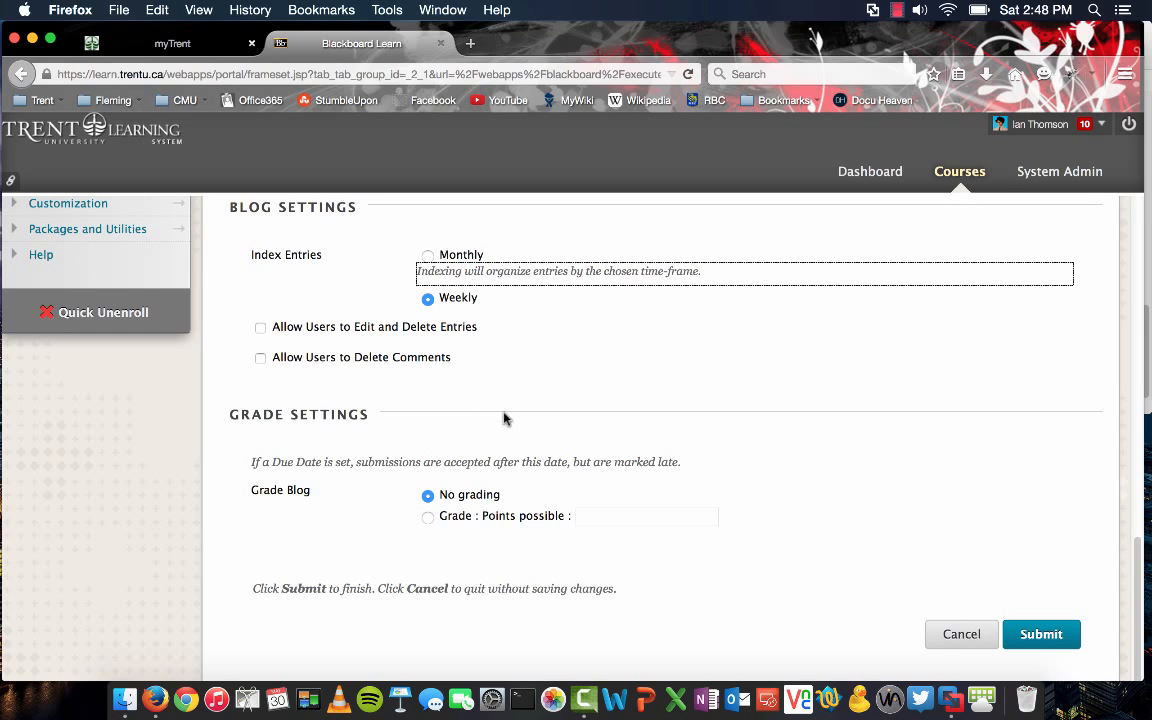
{"action": "double_click", "coordinate": [628, 357]}
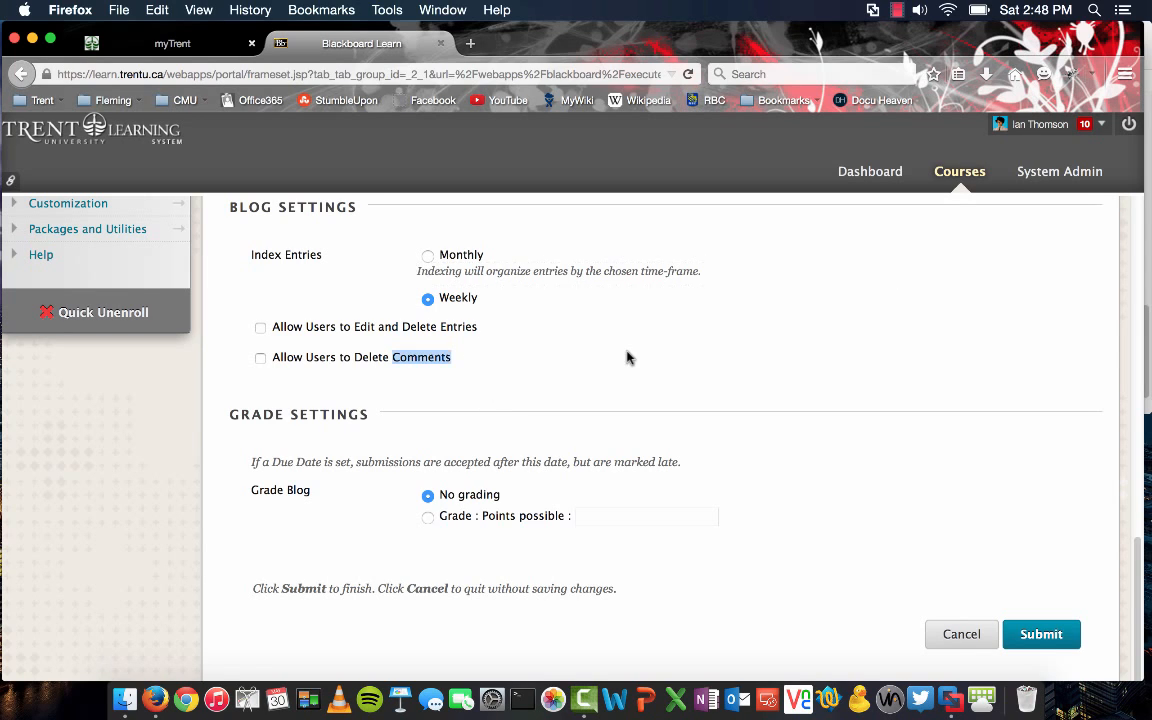
{"action": "left_click", "coordinate": [535, 383]}
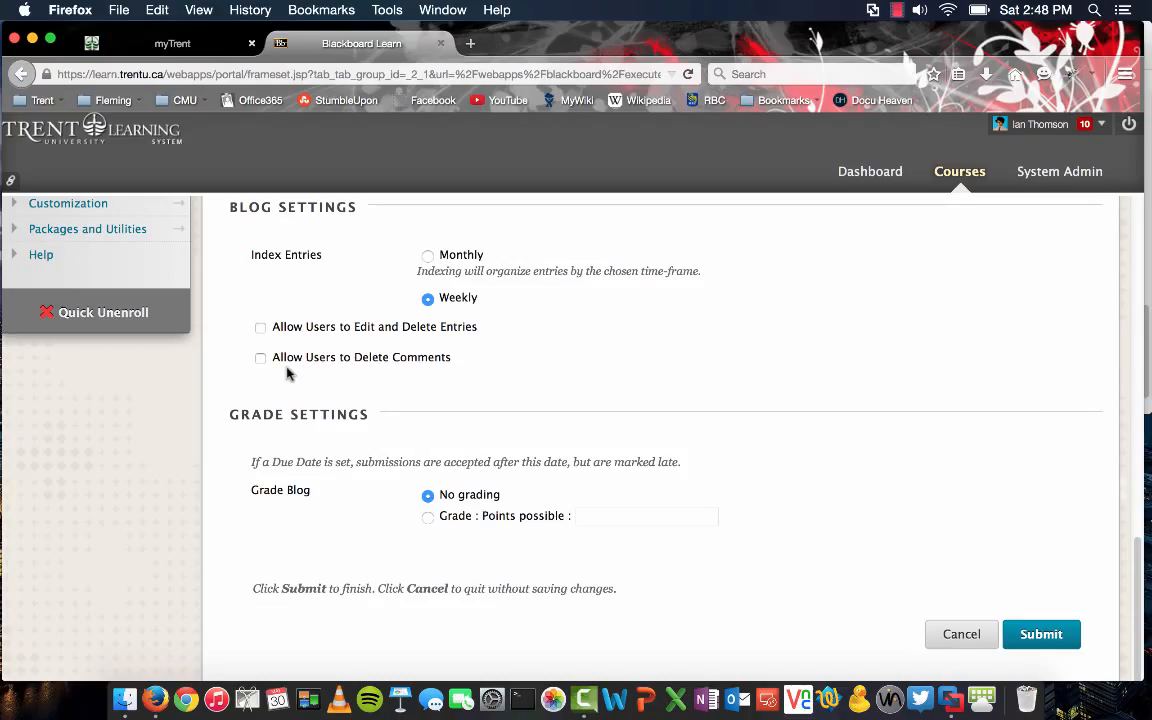
{"action": "left_click_drag", "start_coordinate": [276, 364], "coordinate": [453, 378]}
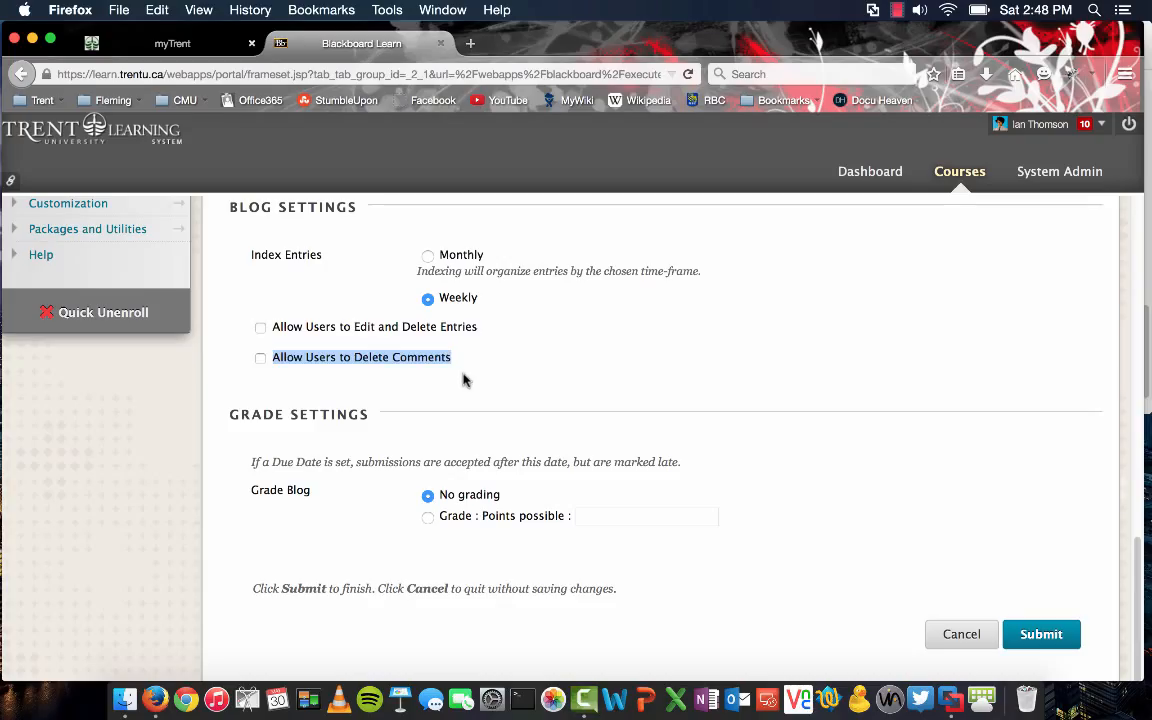
{"action": "left_click", "coordinate": [463, 379]}
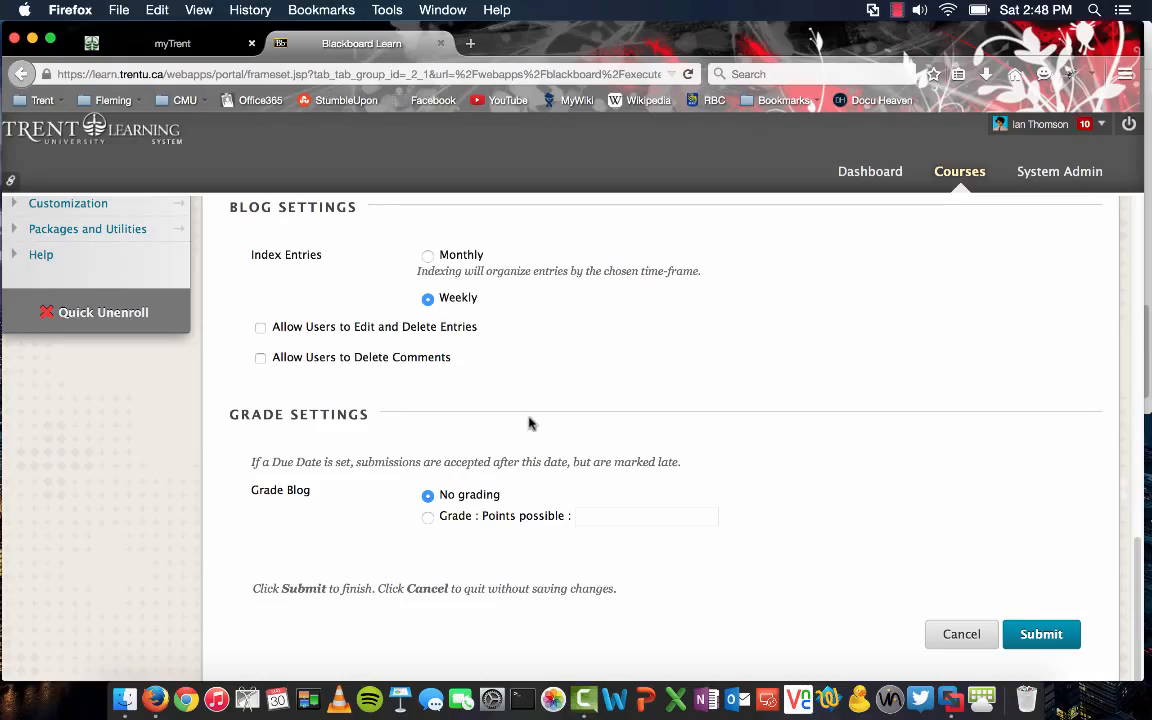
Step: Enable grading for the blog with 10 points possible
{"action": "left_click", "coordinate": [428, 518]}
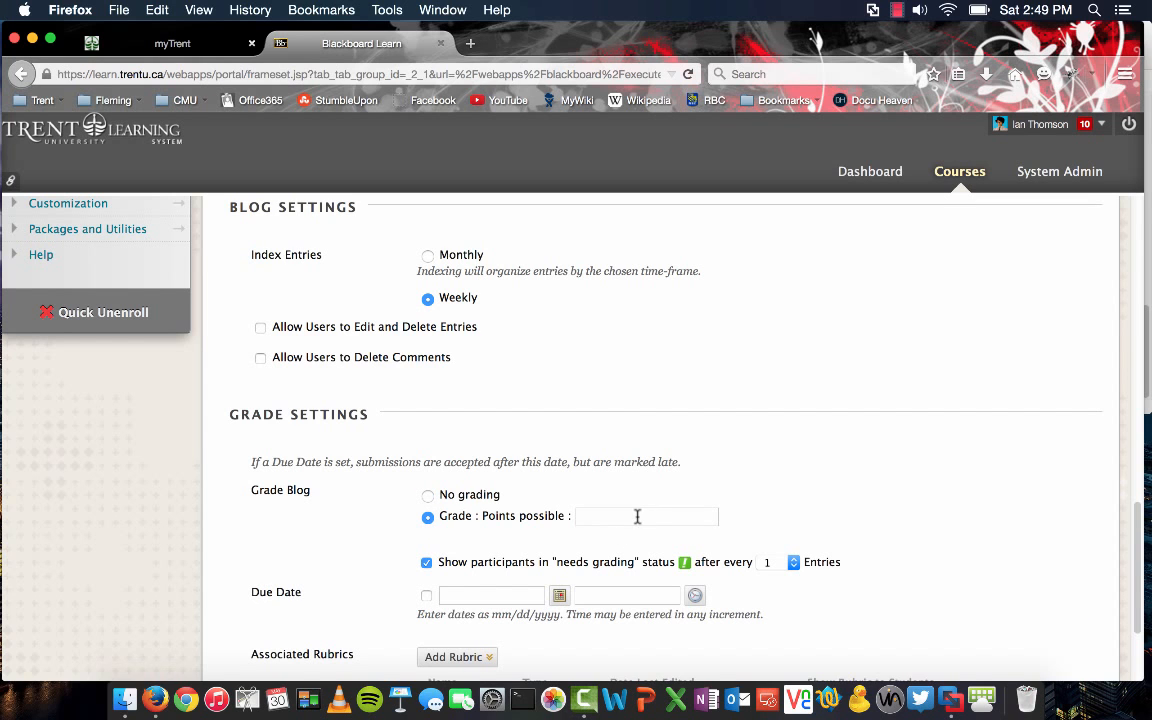
{"action": "left_click", "coordinate": [638, 516]}
{"action": "scroll", "coordinate": [576, 427], "scroll_direction": "down", "scroll_amount": 3}
{"action": "type", "text": "10"}
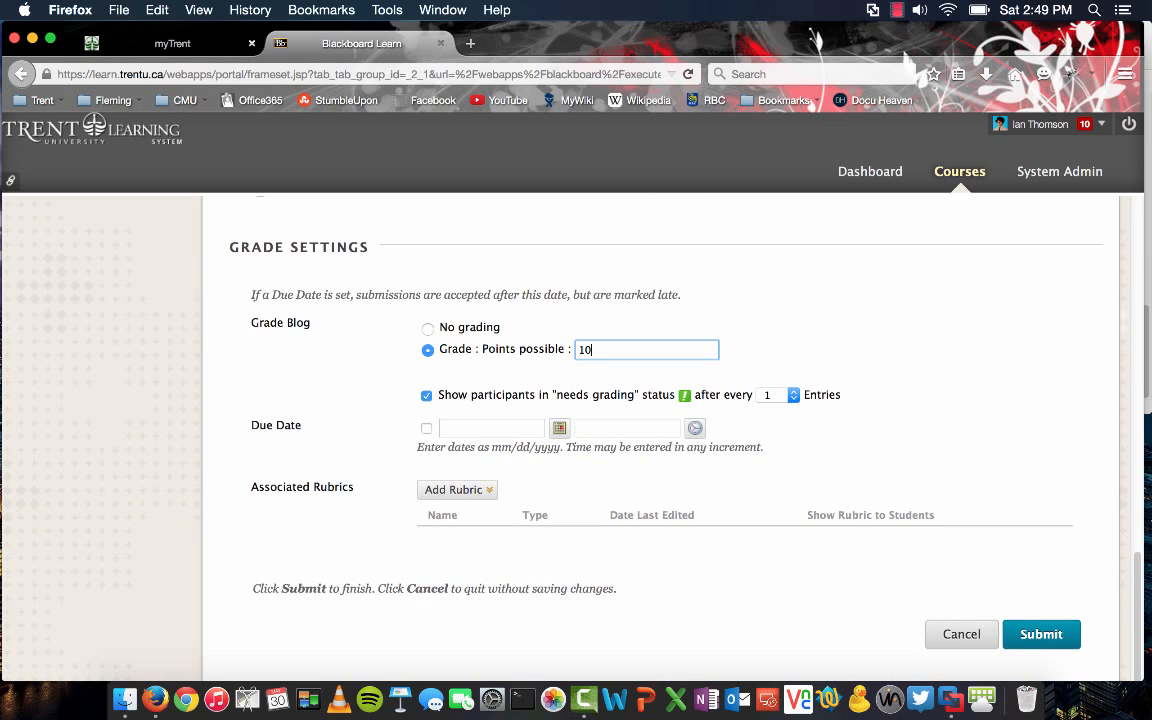
Step: Examine the entry intervals available for showing participants in "needs grading" status
{"action": "left_click", "coordinate": [789, 396]}
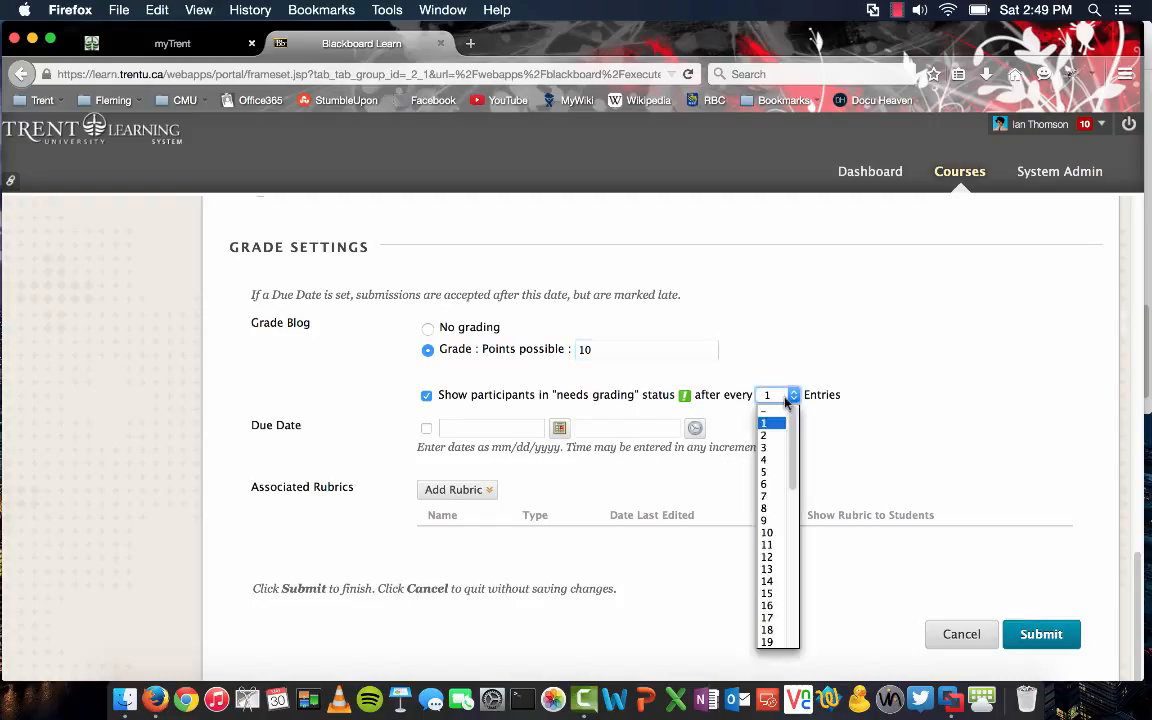
{"action": "left_click", "coordinate": [786, 401]}
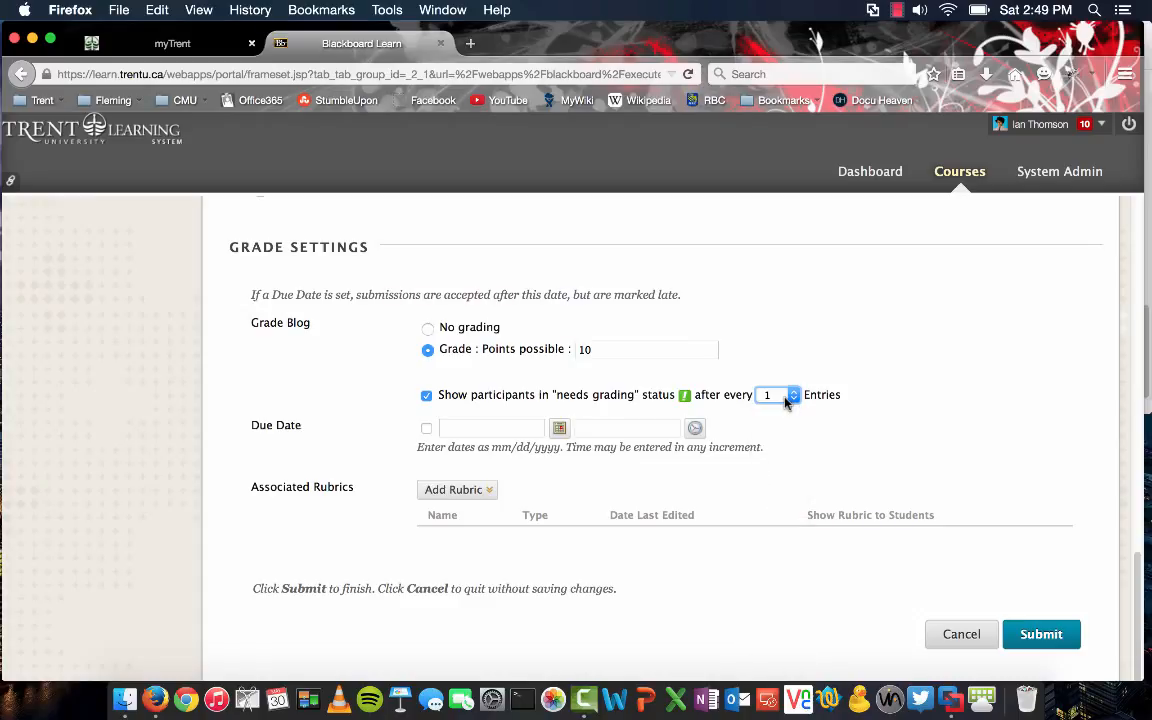
{"action": "left_click", "coordinate": [786, 401]}
{"action": "left_click", "coordinate": [786, 401]}
{"action": "left_click", "coordinate": [781, 396]}
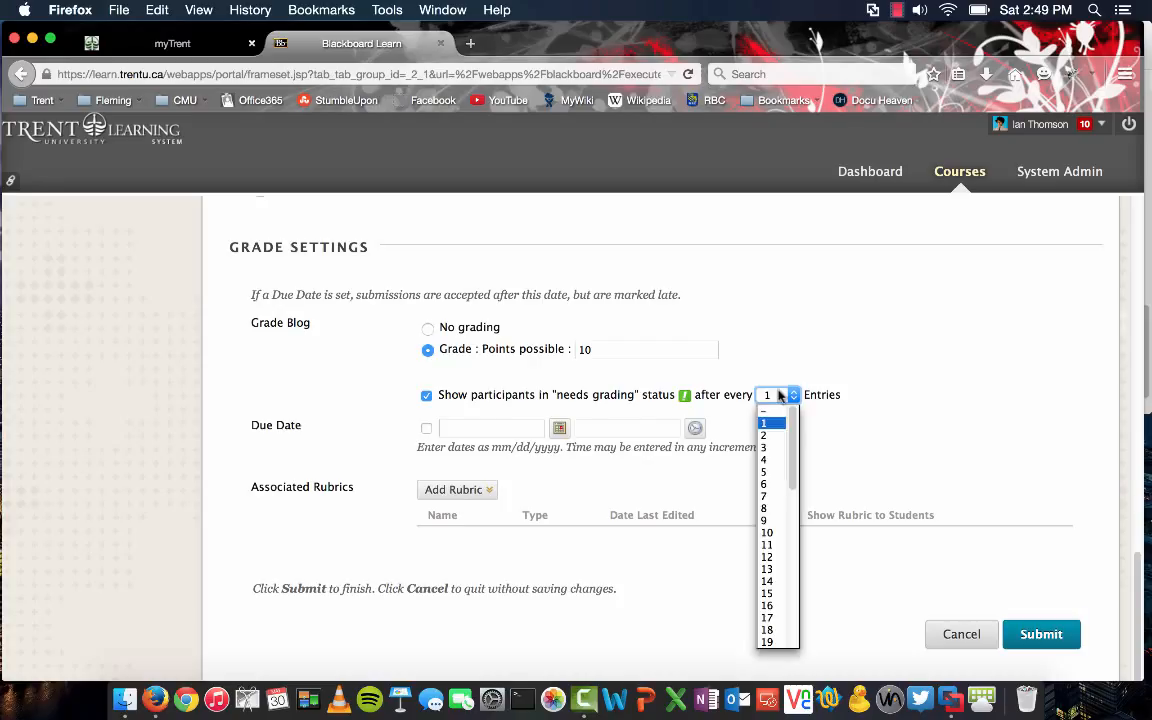
{"action": "left_click", "coordinate": [635, 397]}
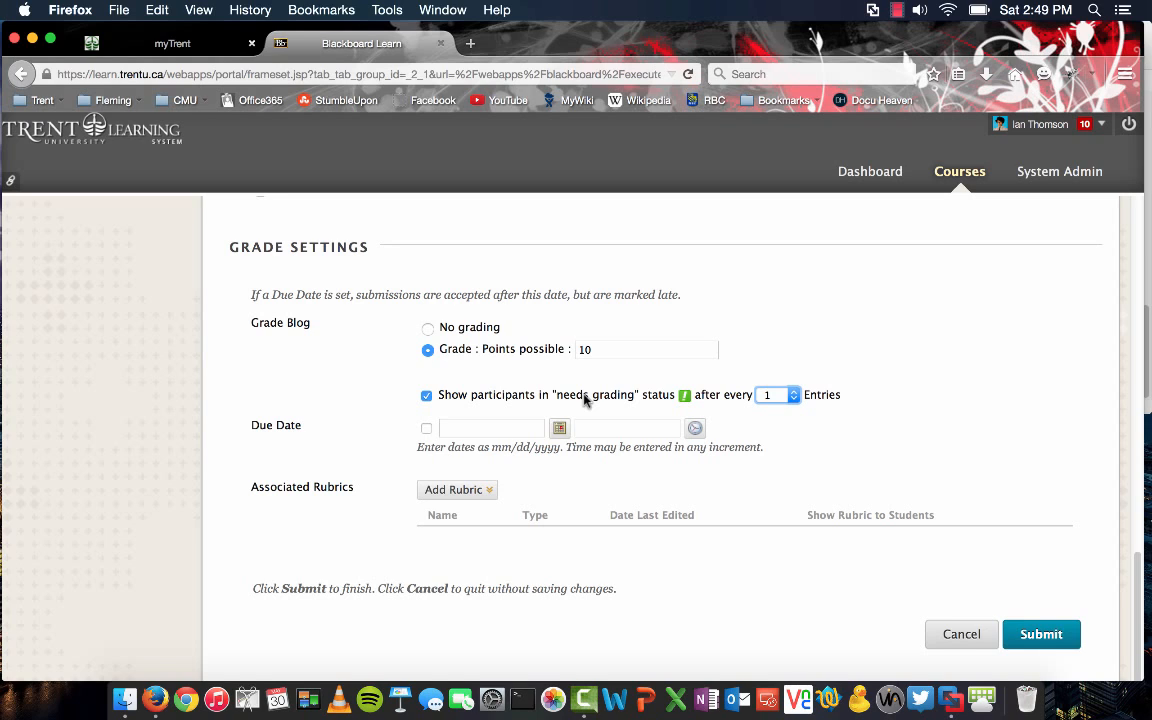
{"action": "left_click", "coordinate": [776, 395]}
{"action": "left_click", "coordinate": [779, 421]}
{"action": "left_click", "coordinate": [778, 397]}
{"action": "left_click", "coordinate": [779, 423]}
Step: Check the options for adding a rubric and submit the Portfolio Assignment blog
{"action": "left_click", "coordinate": [456, 489]}
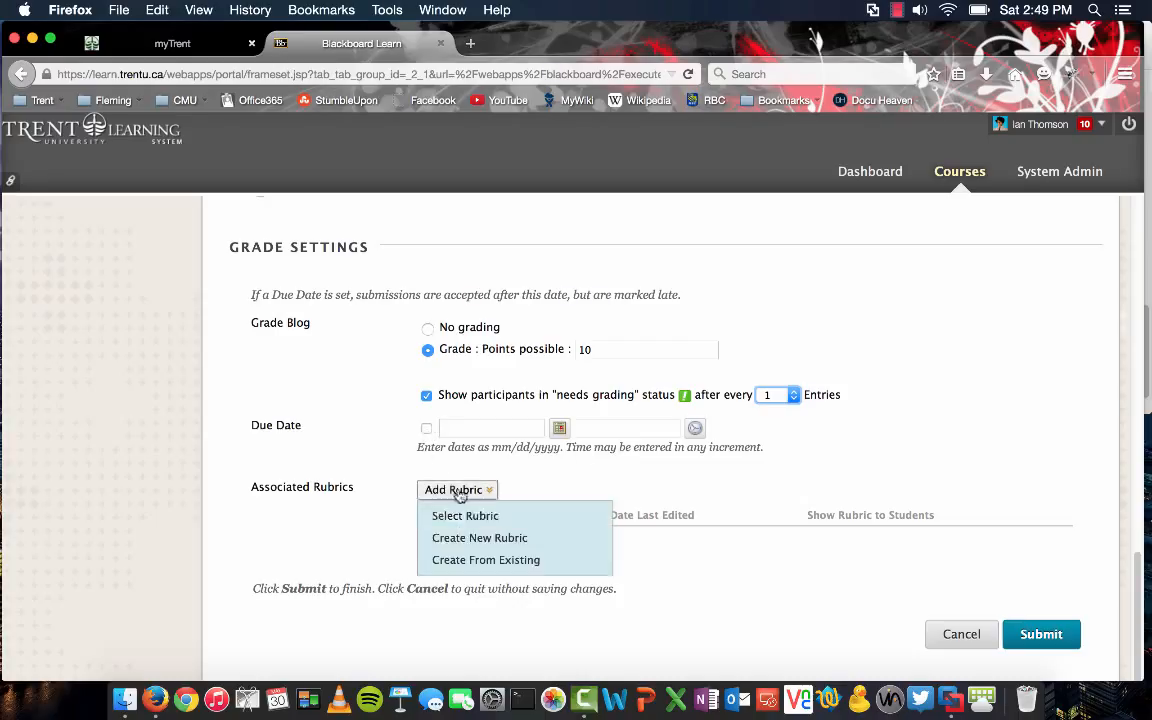
{"action": "left_click", "coordinate": [1039, 633]}
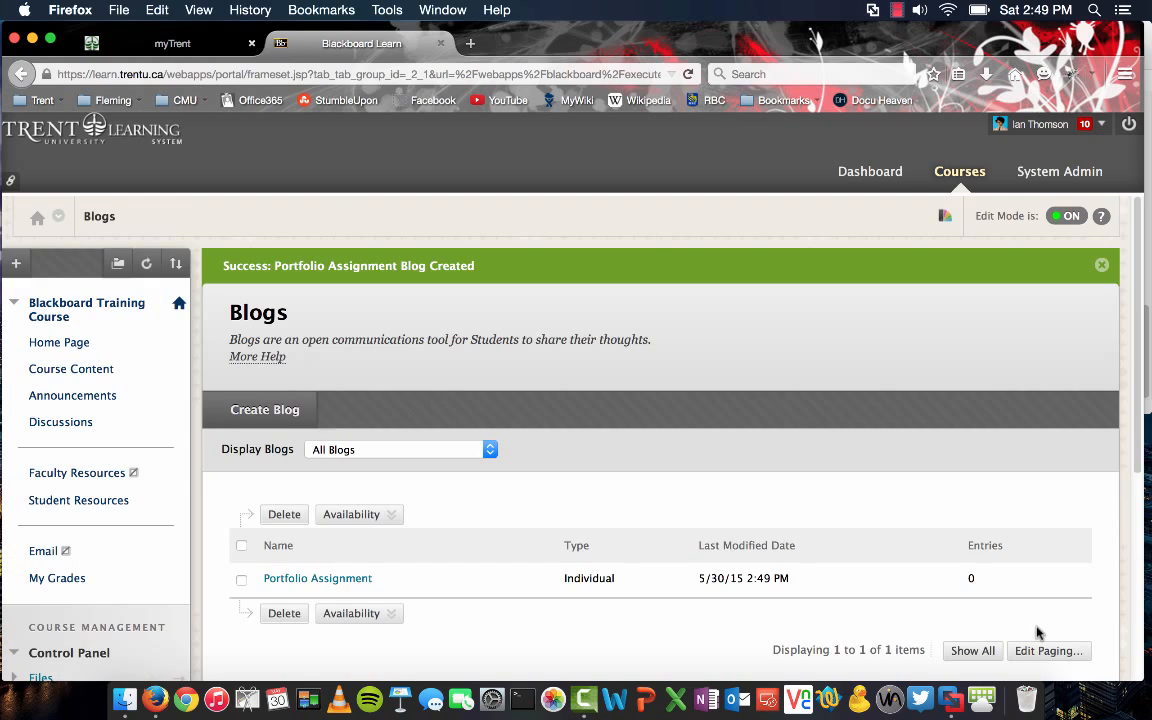
Step: Open the Portfolio Assignment blog from the blog list and look over its entry area and blog details
{"action": "scroll", "coordinate": [579, 553], "scroll_direction": "down", "scroll_amount": 1}
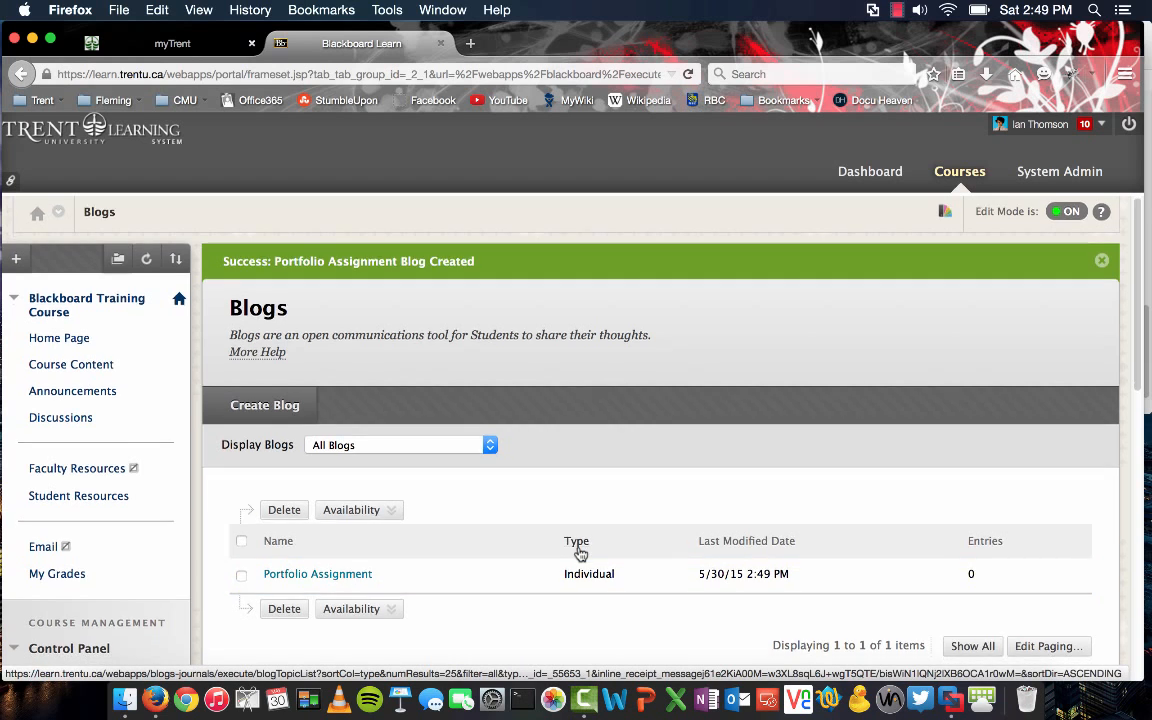
{"action": "scroll", "coordinate": [579, 553], "scroll_direction": "down", "scroll_amount": 4}
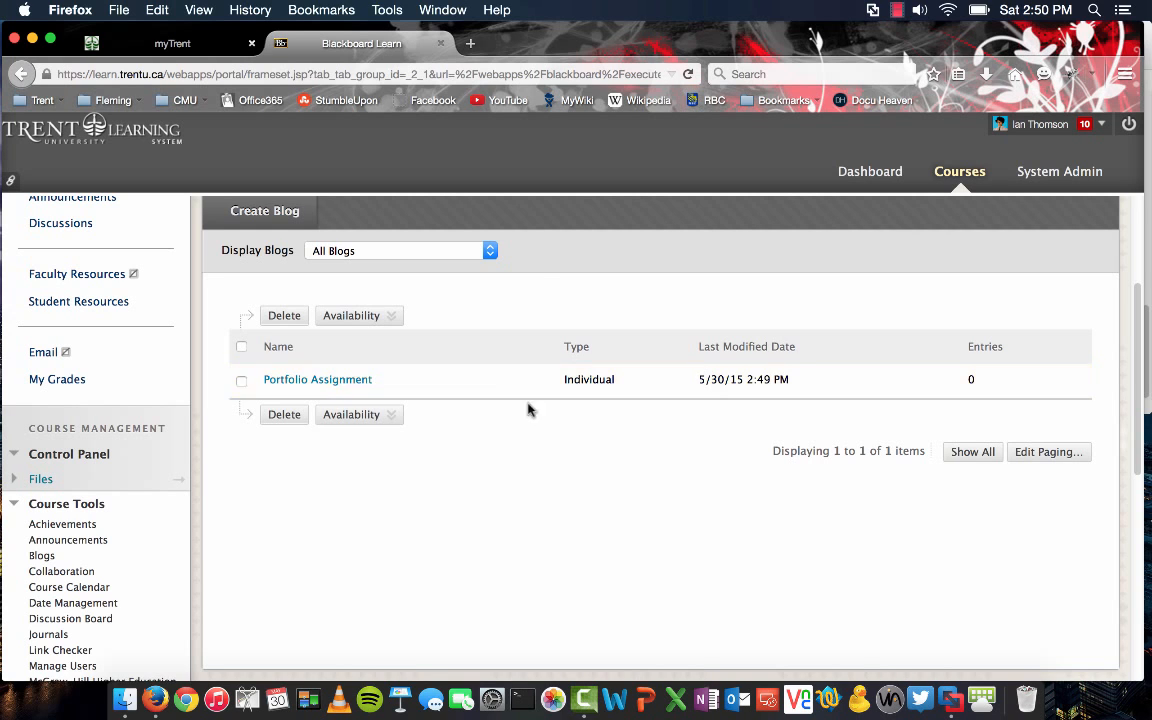
{"action": "left_click", "coordinate": [381, 379]}
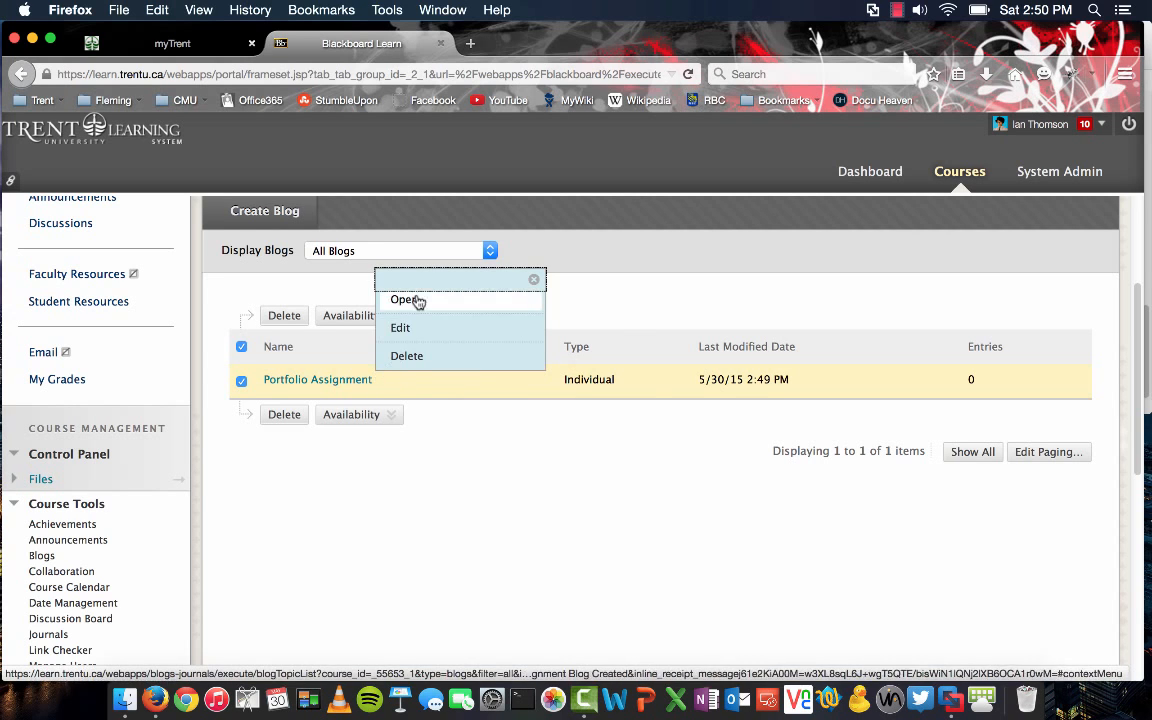
{"action": "left_click", "coordinate": [533, 279]}
{"action": "left_click", "coordinate": [345, 380]}
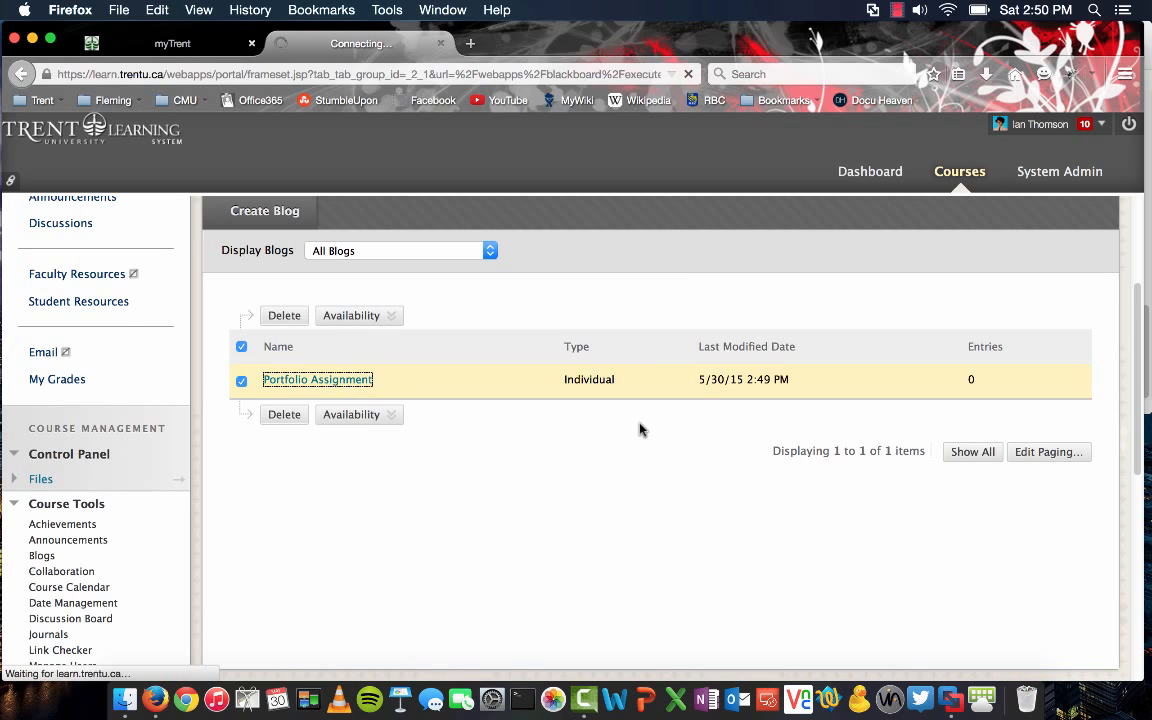
{"action": "scroll", "coordinate": [640, 430], "scroll_direction": "down", "scroll_amount": 2}
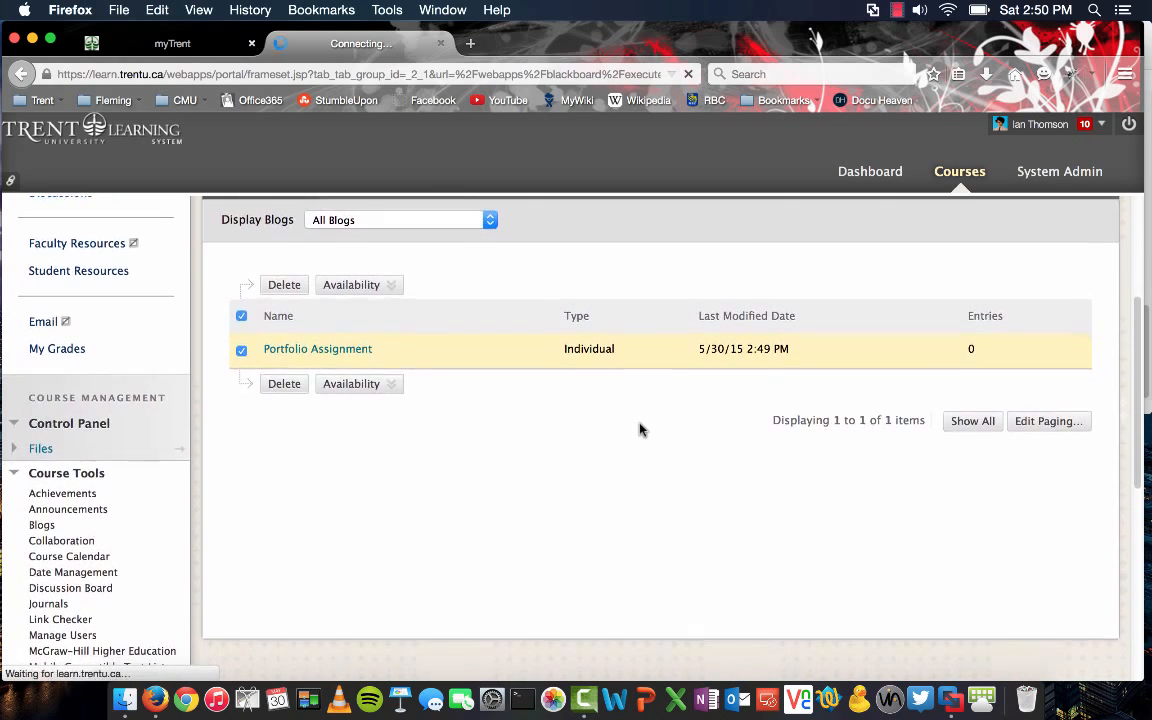
{"action": "scroll", "coordinate": [640, 430], "scroll_direction": "down", "scroll_amount": 3}
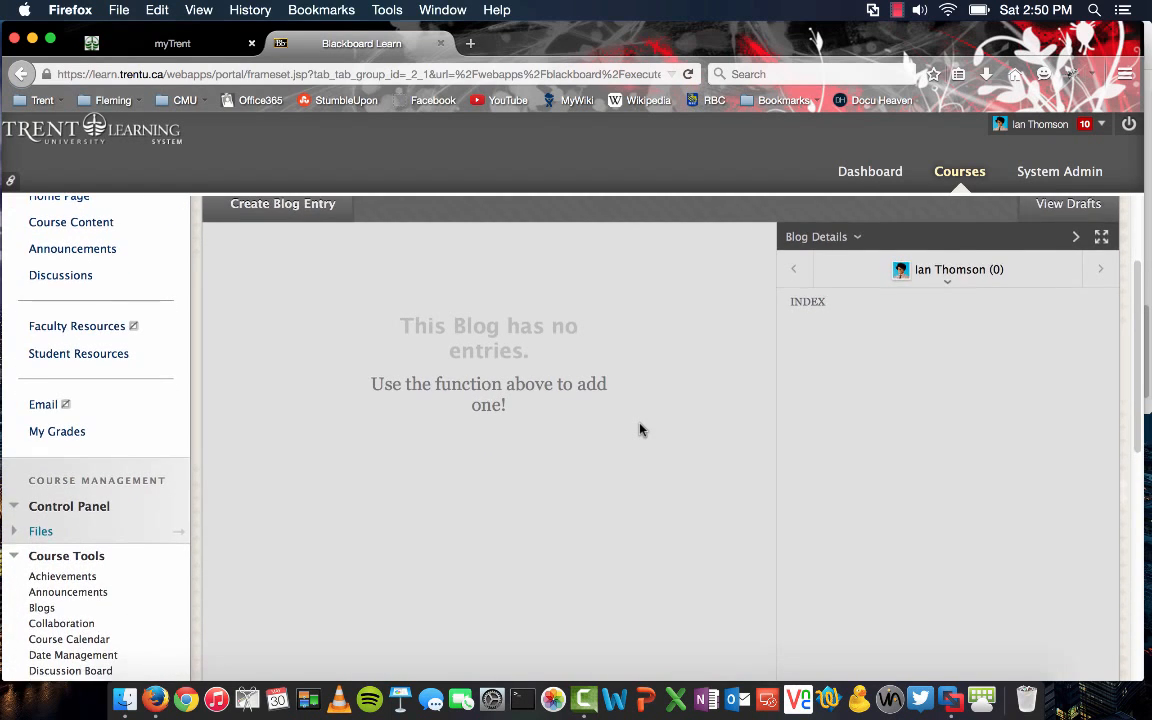
{"action": "scroll", "coordinate": [640, 430], "scroll_direction": "up", "scroll_amount": 3}
{"action": "scroll", "coordinate": [640, 430], "scroll_direction": "down", "scroll_amount": 2}
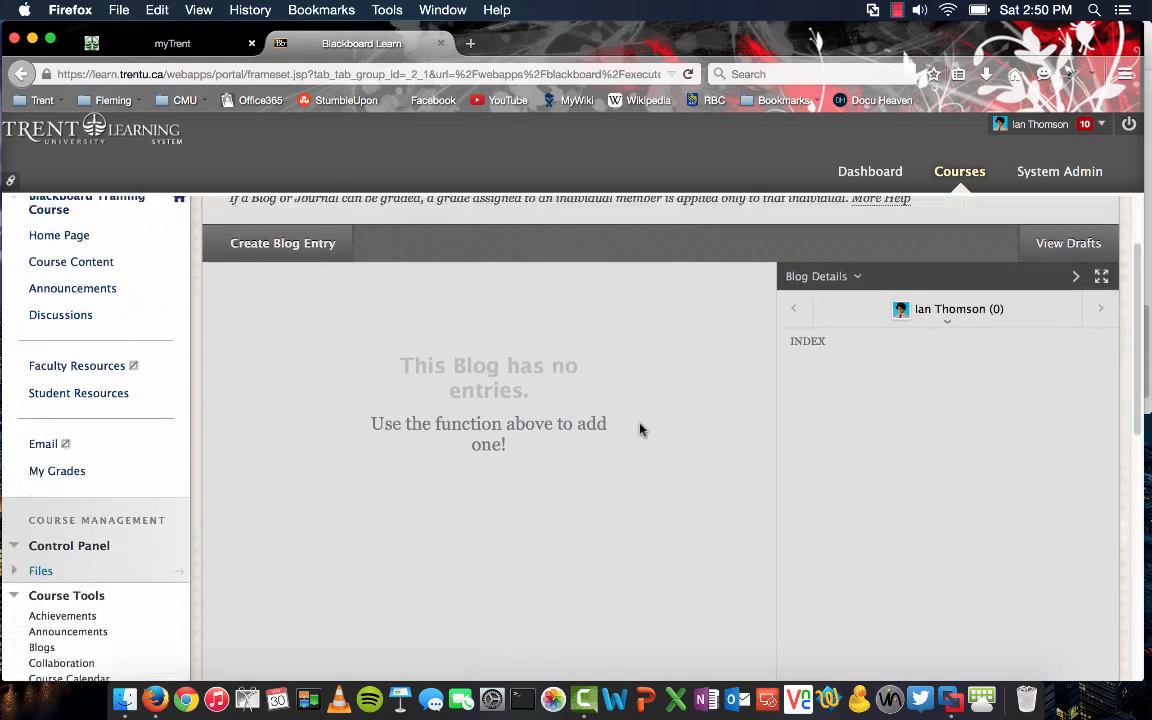
{"action": "scroll", "coordinate": [640, 430], "scroll_direction": "down", "scroll_amount": 4}
{"action": "scroll", "coordinate": [640, 430], "scroll_direction": "up", "scroll_amount": 6}
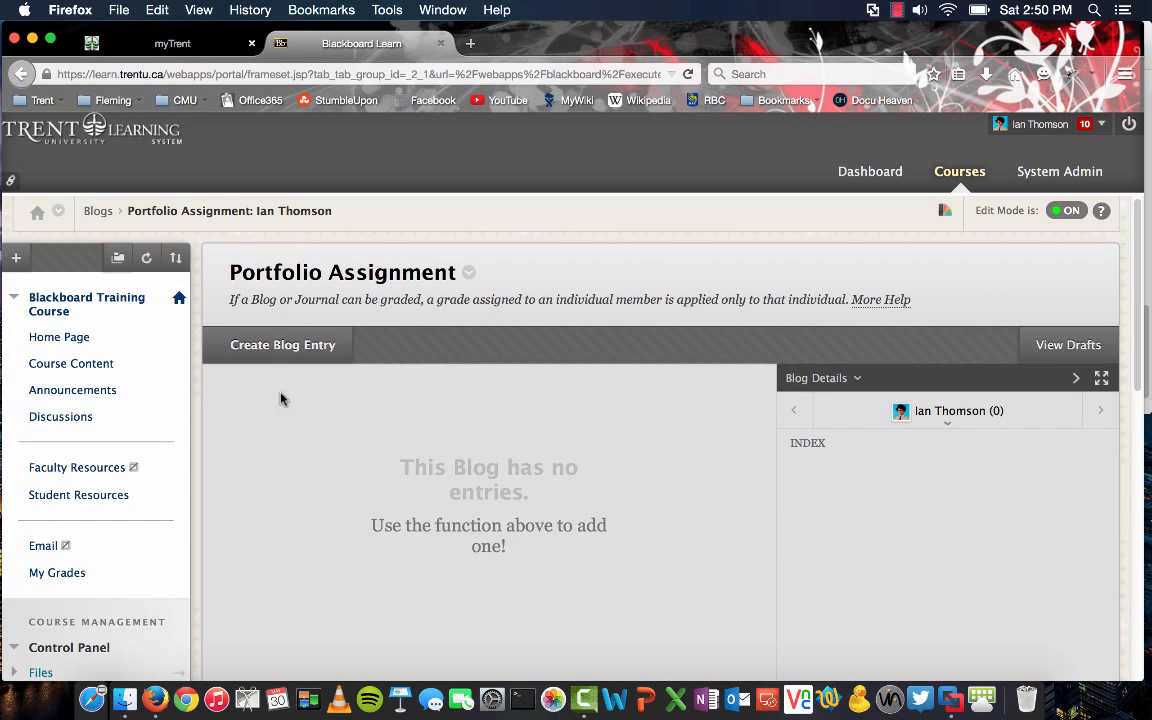
Step: In the Course Content area, create a blog link that points to the specific blog Portfolio Assignment
{"action": "left_click", "coordinate": [86, 366]}
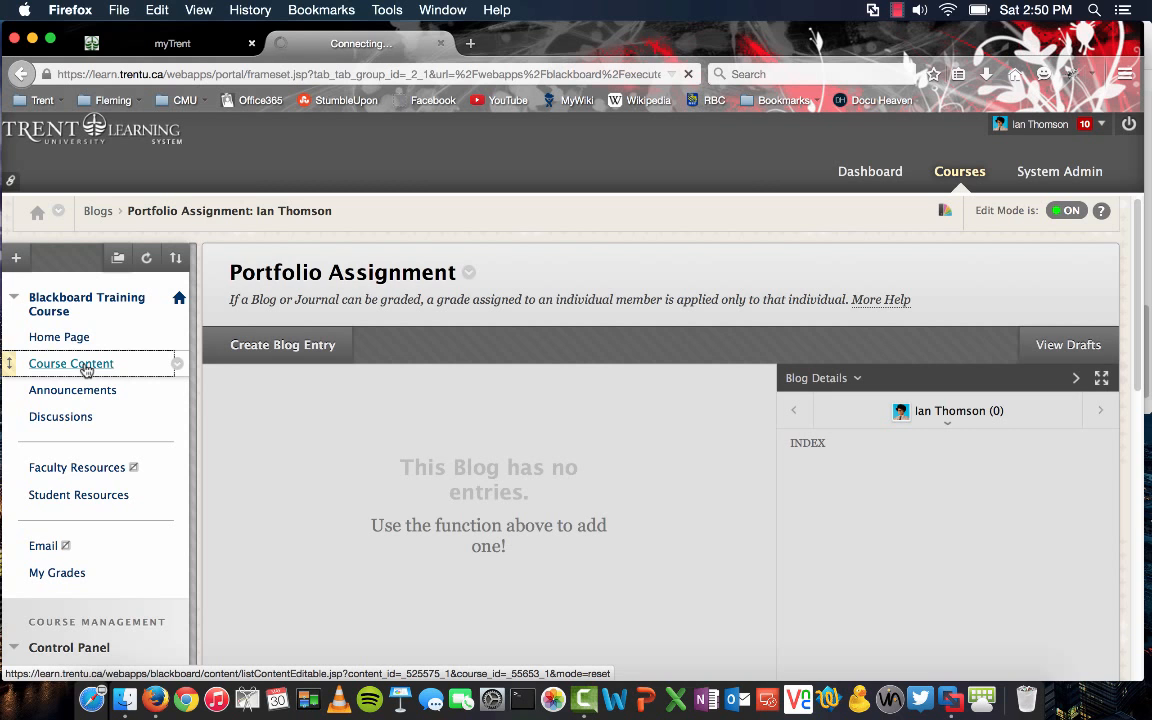
{"action": "scroll", "coordinate": [429, 477], "scroll_direction": "down", "scroll_amount": 2}
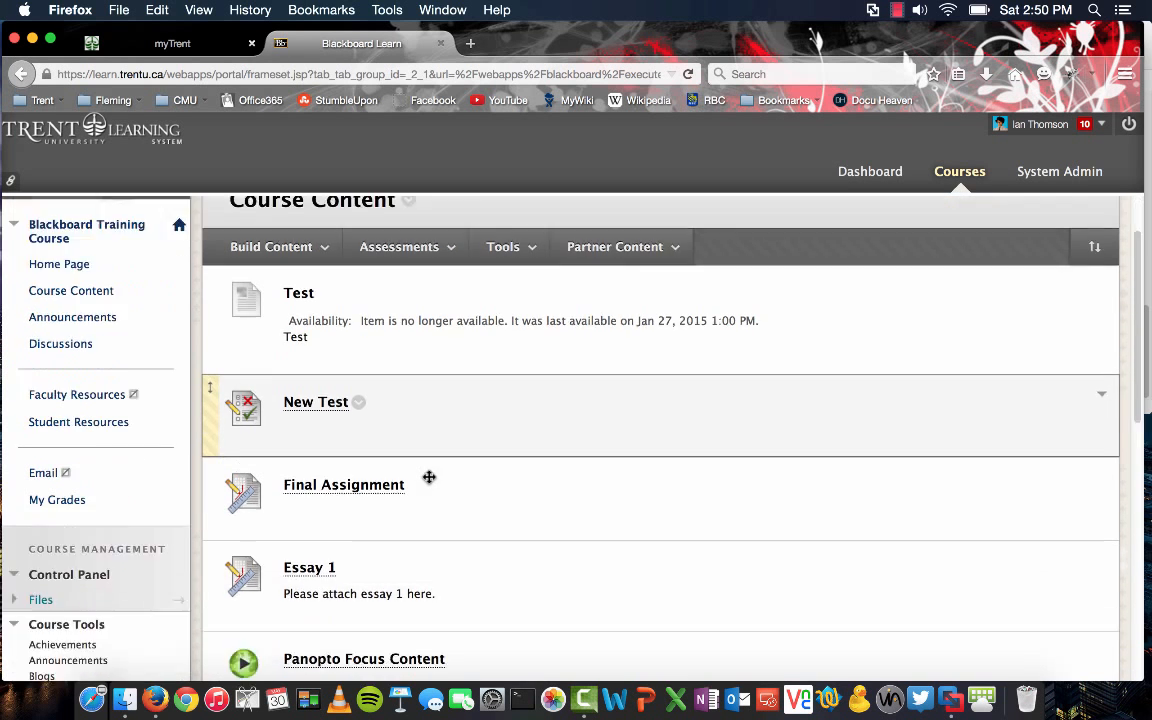
{"action": "scroll", "coordinate": [429, 477], "scroll_direction": "down", "scroll_amount": 8}
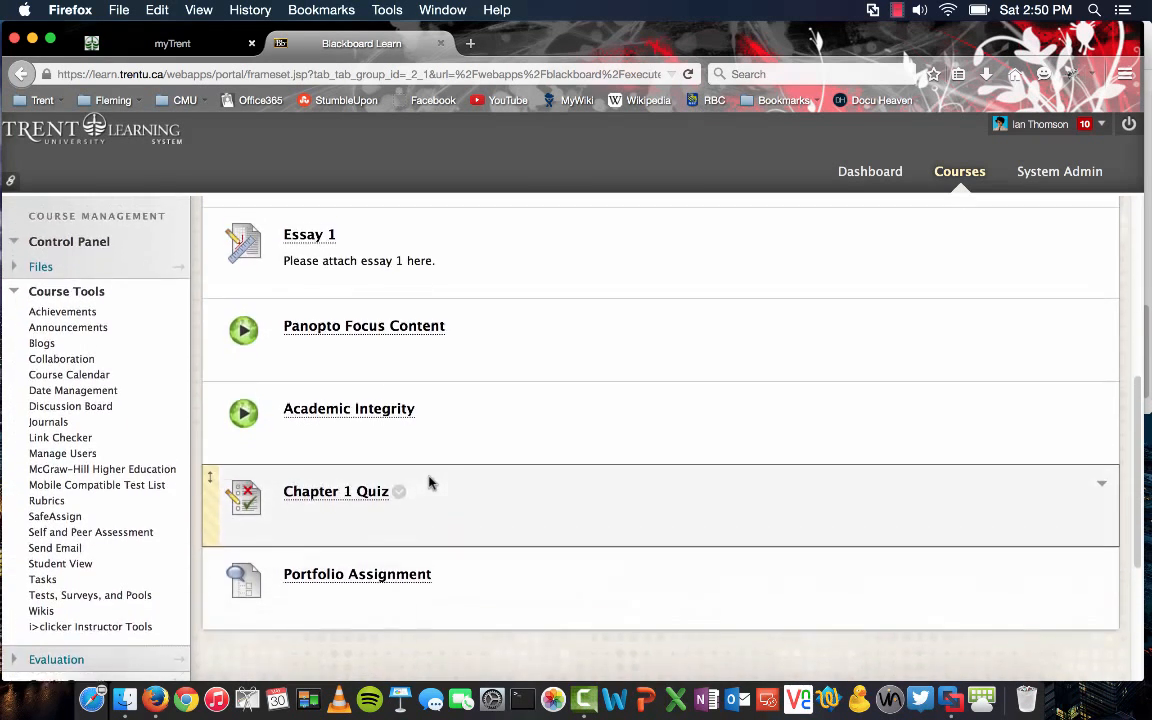
{"action": "scroll", "coordinate": [429, 480], "scroll_direction": "up", "scroll_amount": 10}
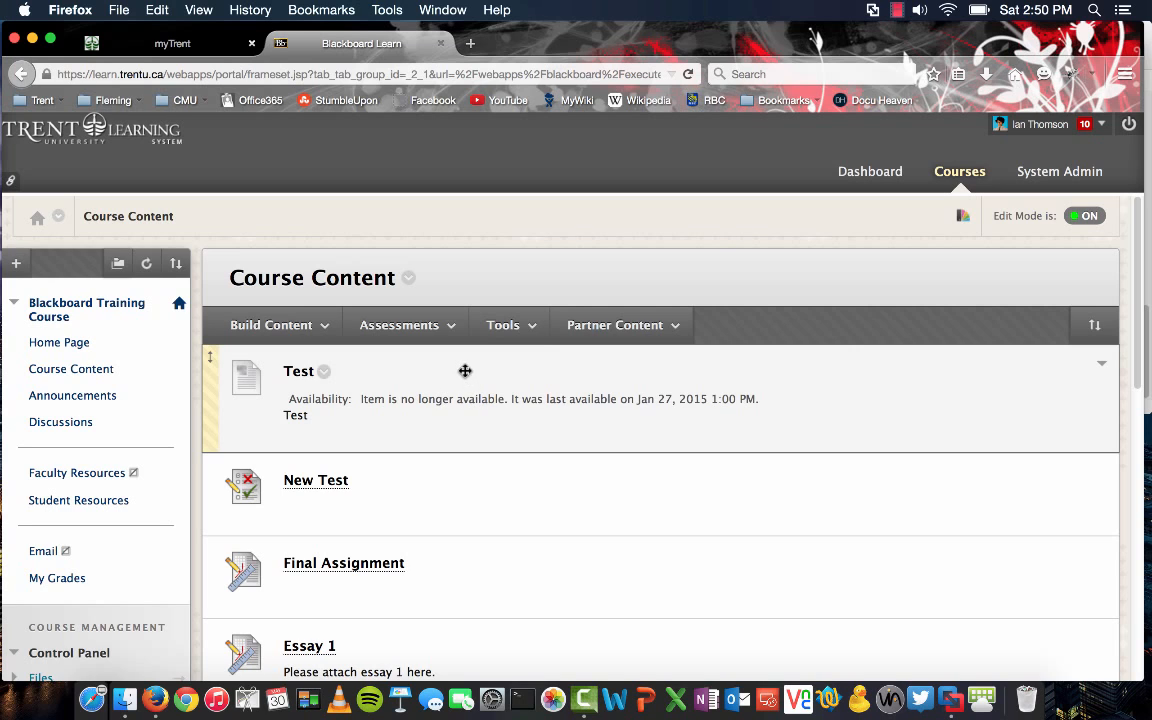
{"action": "left_click", "coordinate": [503, 325]}
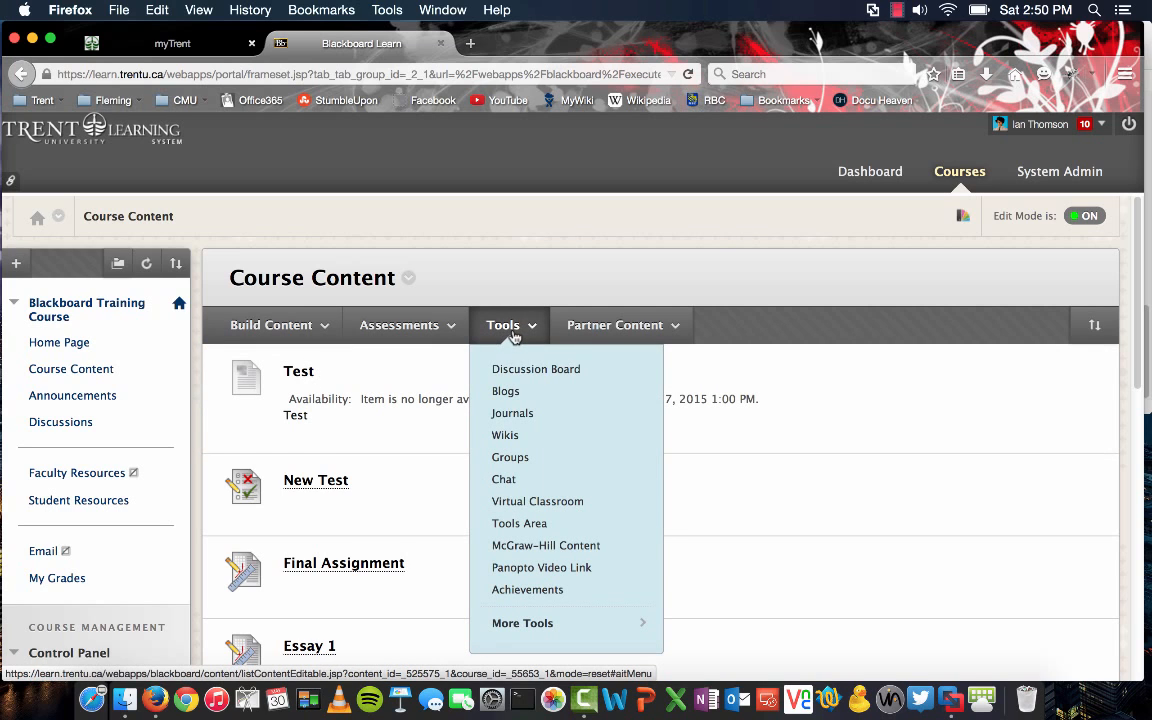
{"action": "left_click", "coordinate": [531, 391]}
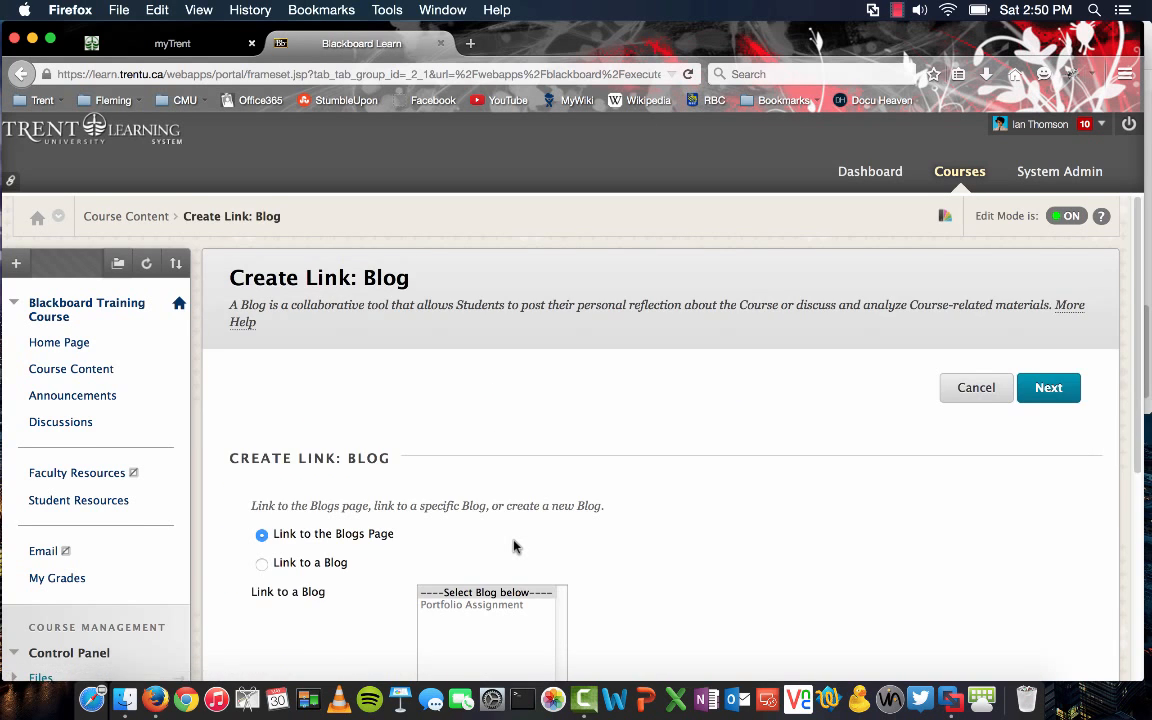
{"action": "scroll", "coordinate": [513, 545], "scroll_direction": "down", "scroll_amount": 2}
{"action": "left_click", "coordinate": [290, 478]}
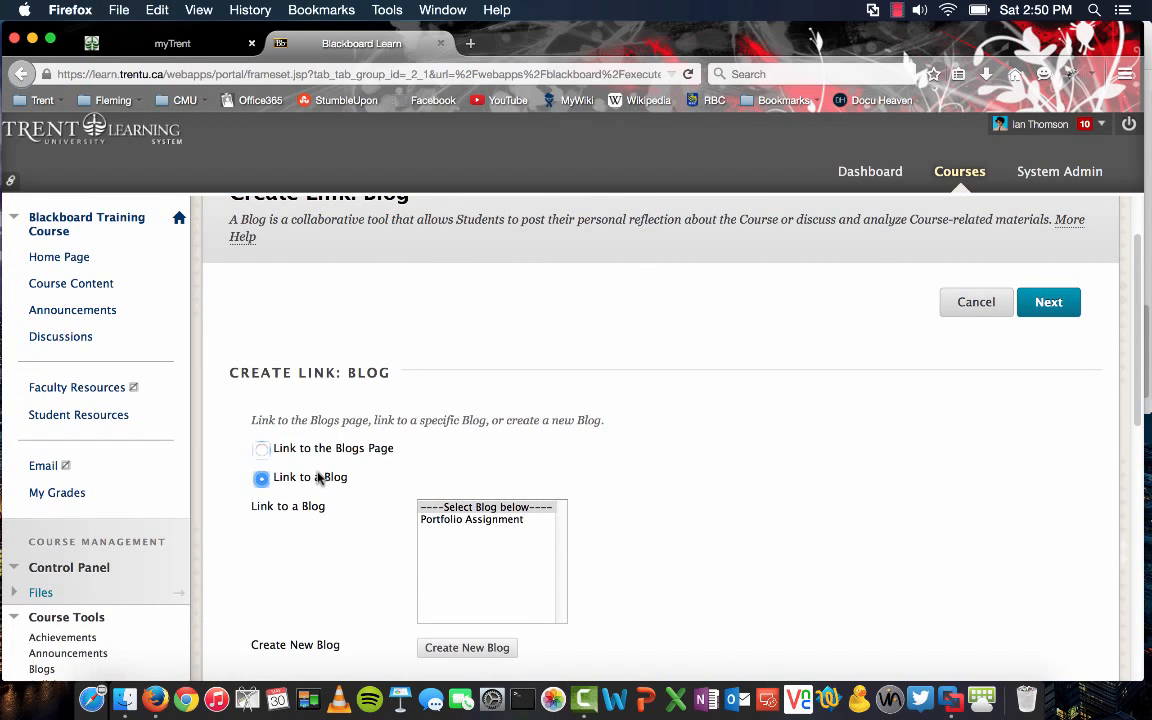
{"action": "left_click", "coordinate": [463, 520]}
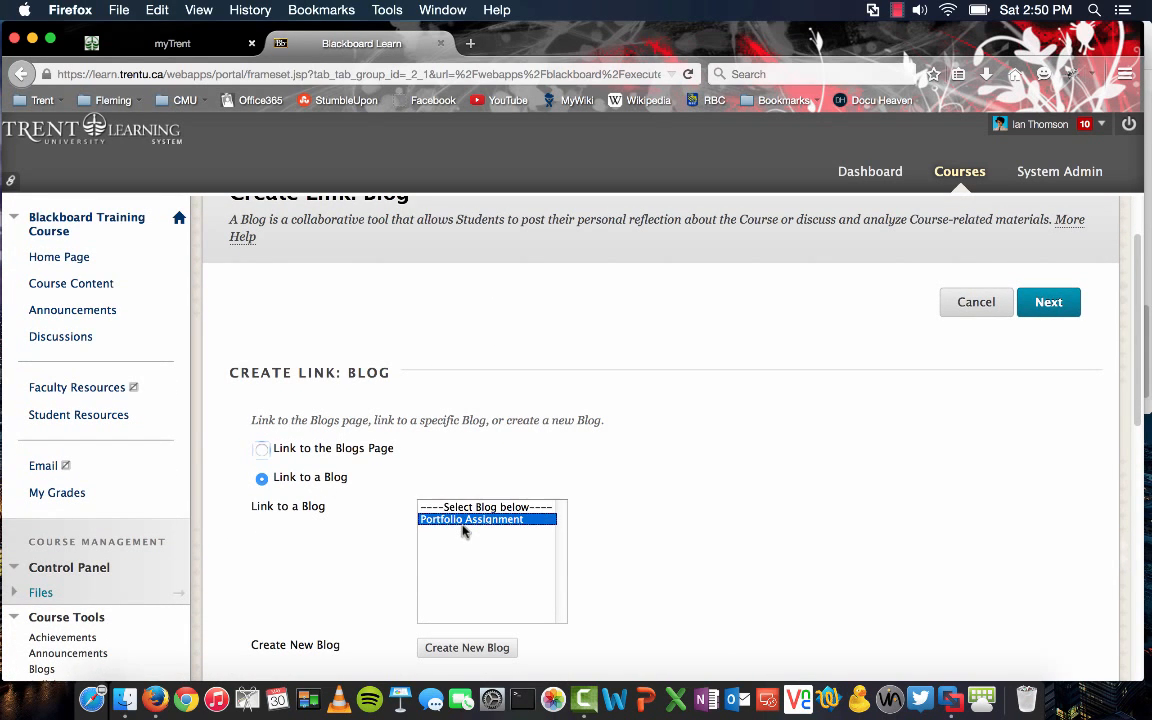
{"action": "left_click", "coordinate": [1049, 302]}
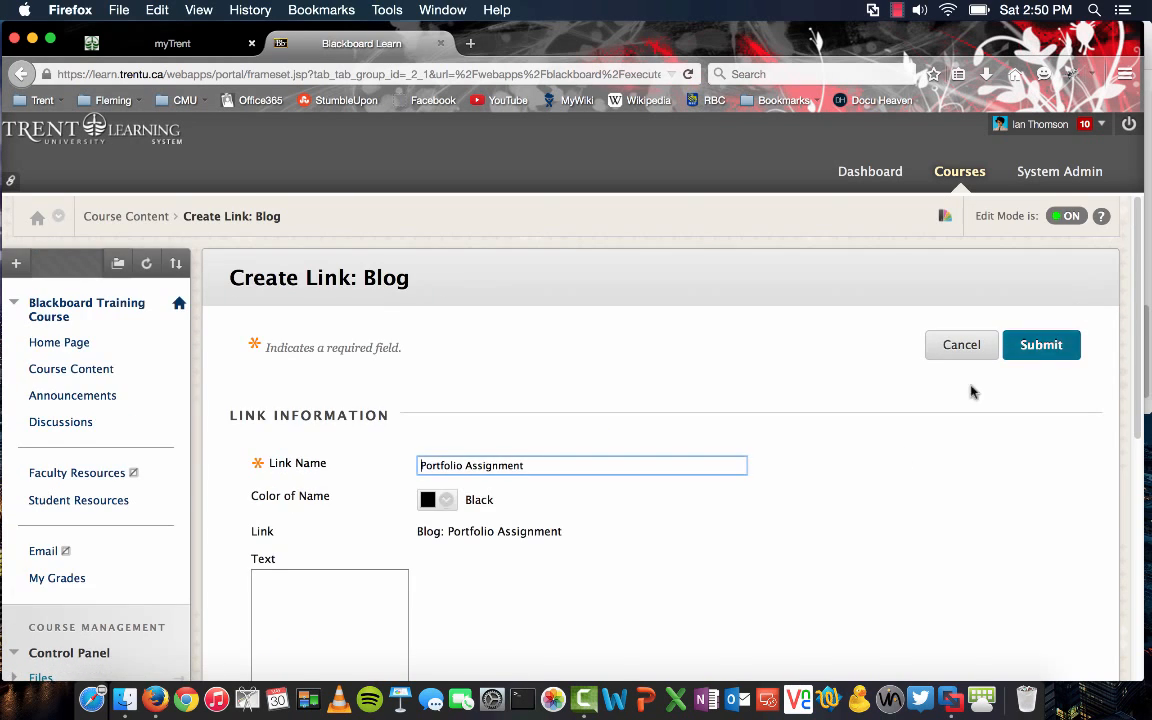
Step: Submit the blog link as available with view tracking off and no date restrictions, and check it in the Course Content list
{"action": "scroll", "coordinate": [836, 512], "scroll_direction": "down", "scroll_amount": 7}
{"action": "scroll", "coordinate": [836, 512], "scroll_direction": "down", "scroll_amount": 5}
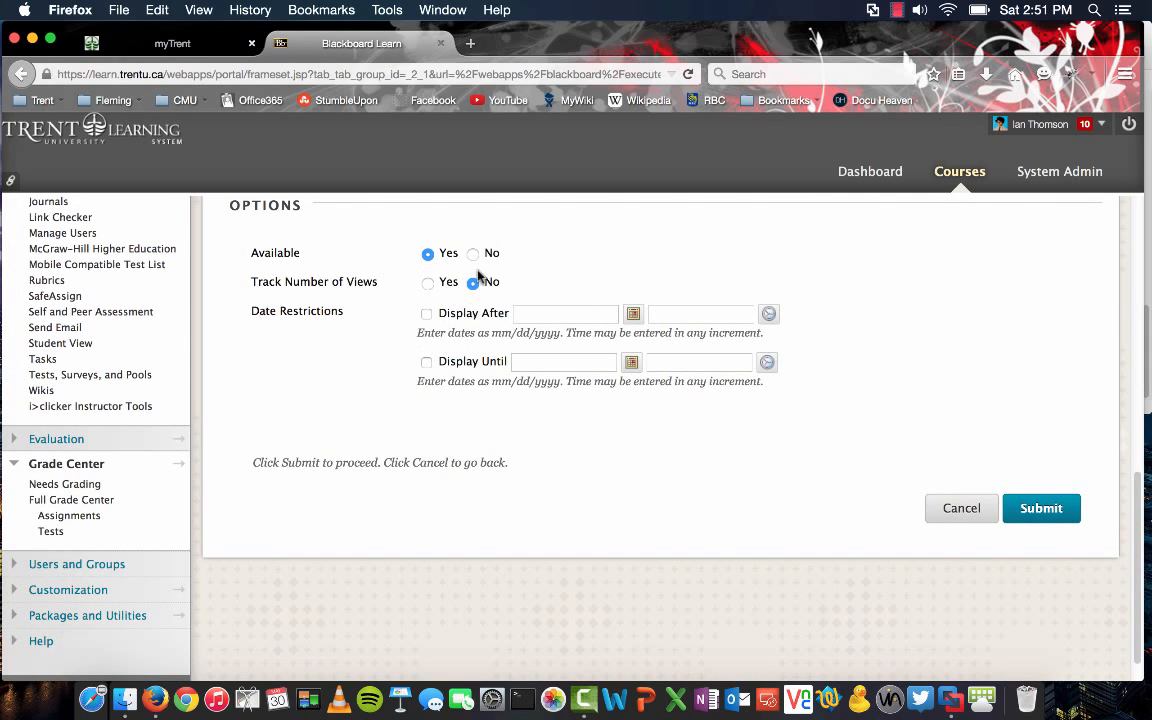
{"action": "left_click", "coordinate": [1029, 509]}
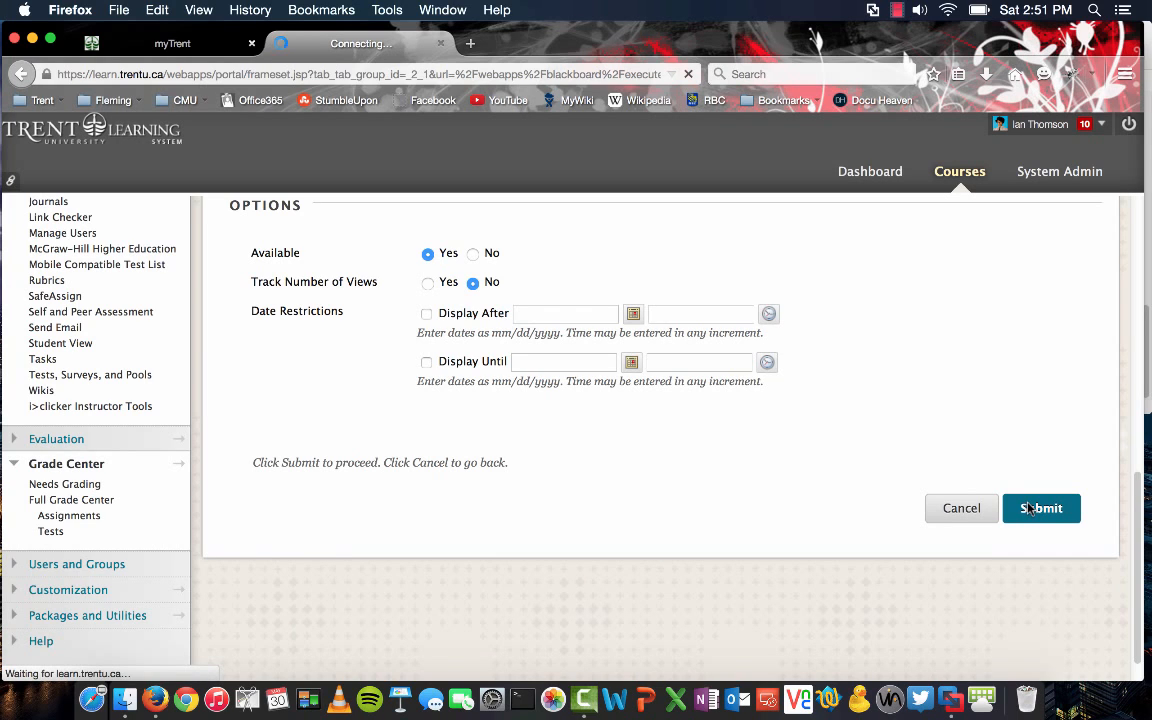
{"action": "scroll", "coordinate": [810, 514], "scroll_direction": "down", "scroll_amount": 10}
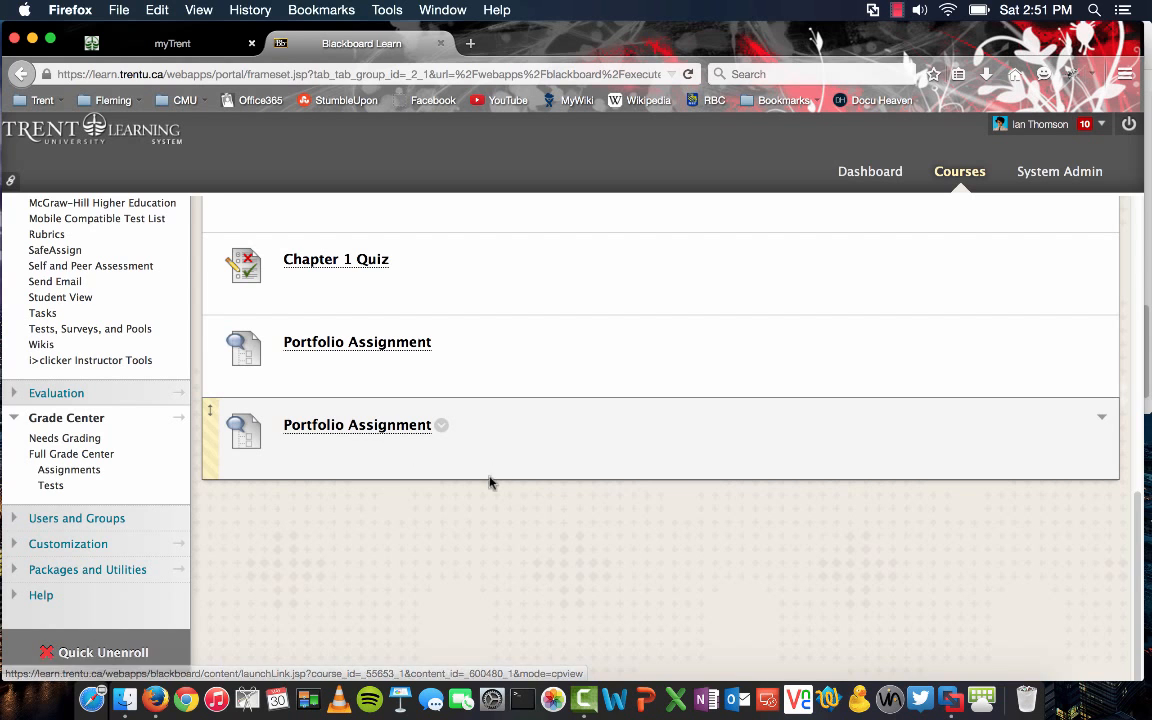
{"action": "scroll", "coordinate": [535, 590], "scroll_direction": "up", "scroll_amount": 4}
{"action": "scroll", "coordinate": [543, 581], "scroll_direction": "up", "scroll_amount": 4}
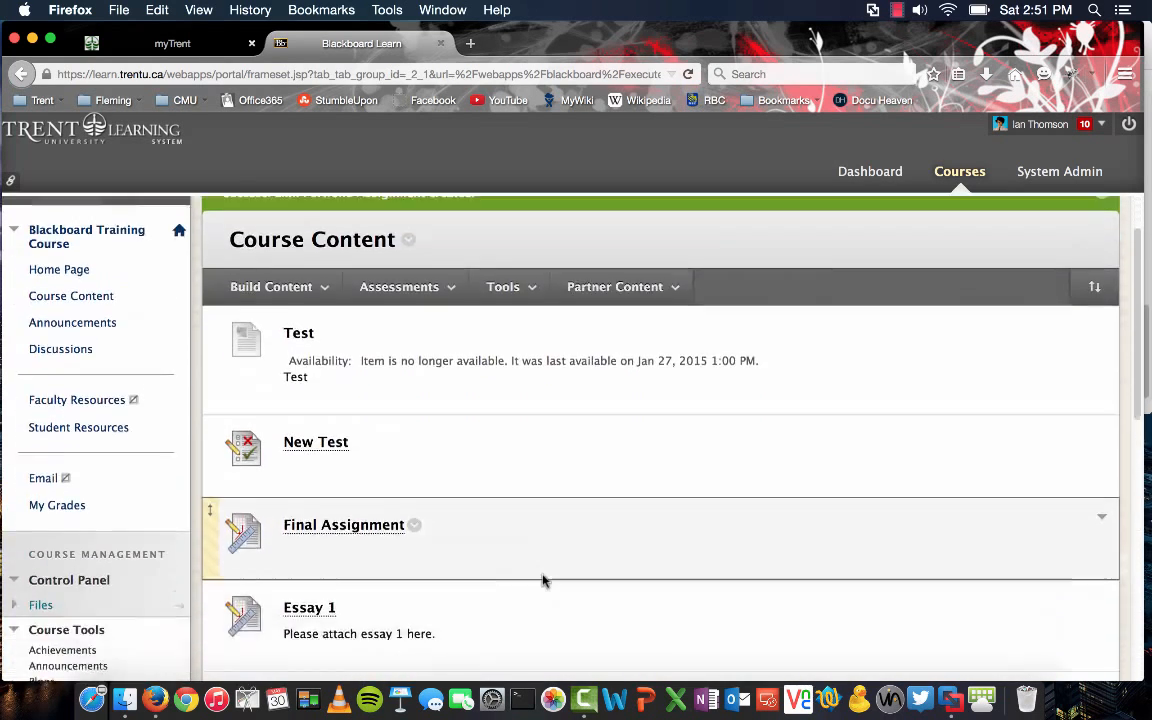
{"action": "scroll", "coordinate": [543, 581], "scroll_direction": "down", "scroll_amount": 6}
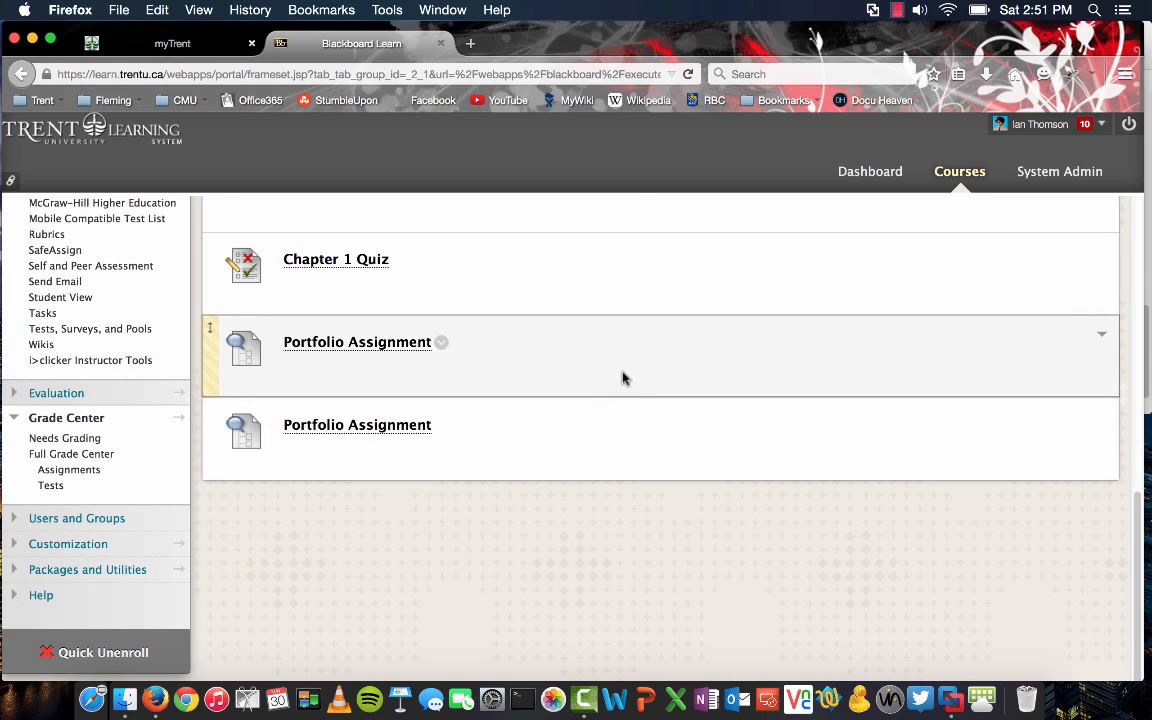
{"action": "left_click", "coordinate": [897, 12]}
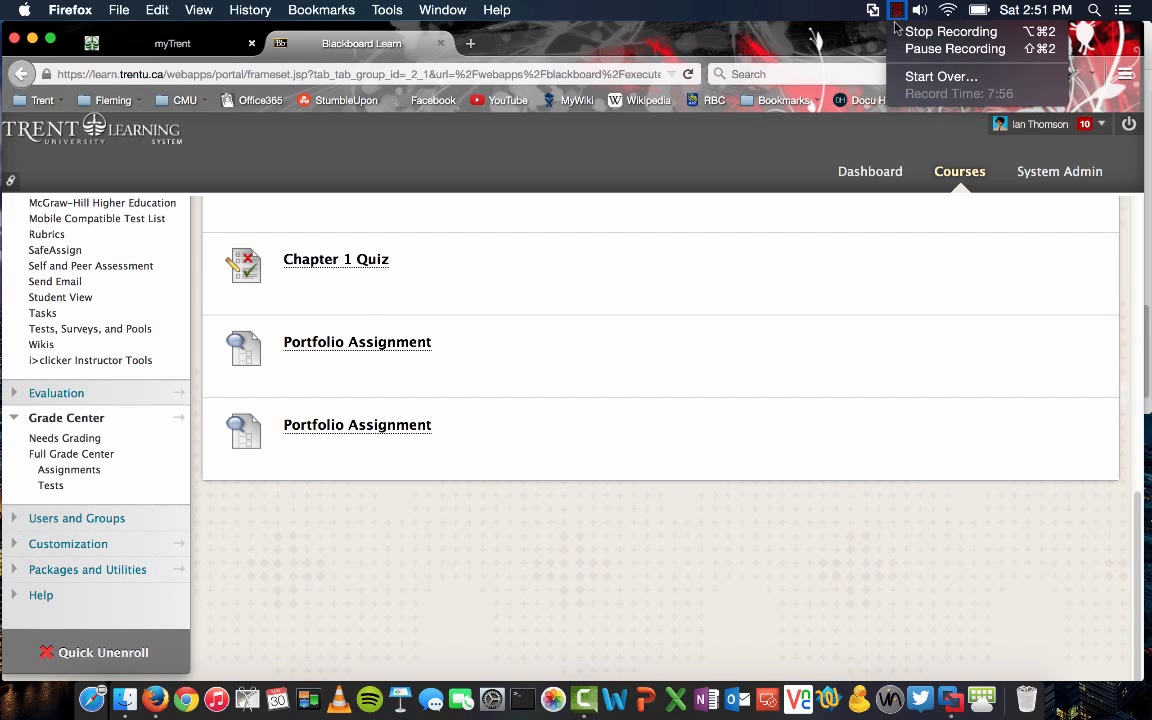